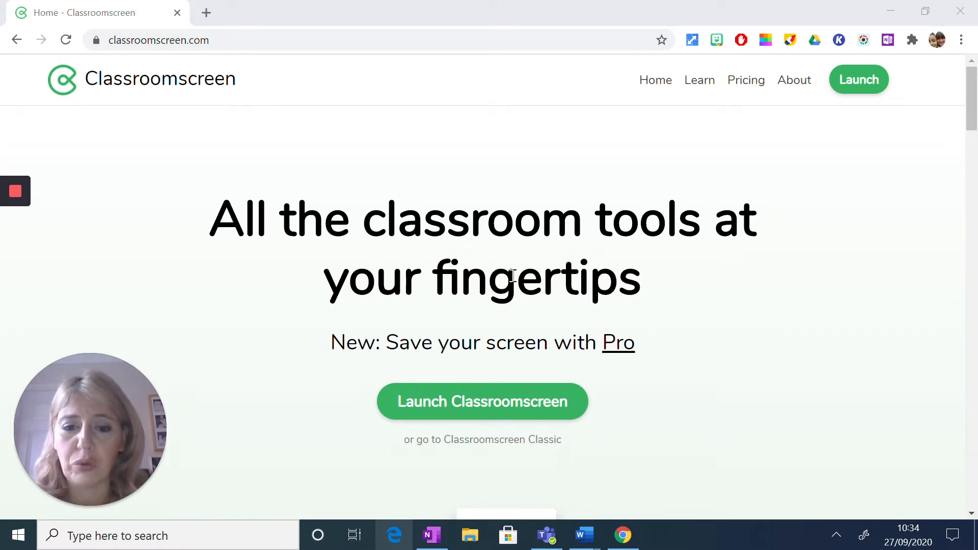
- Launch Classroomscreen and set the background to the Chichen Itza pyramid photo
click(450, 411)
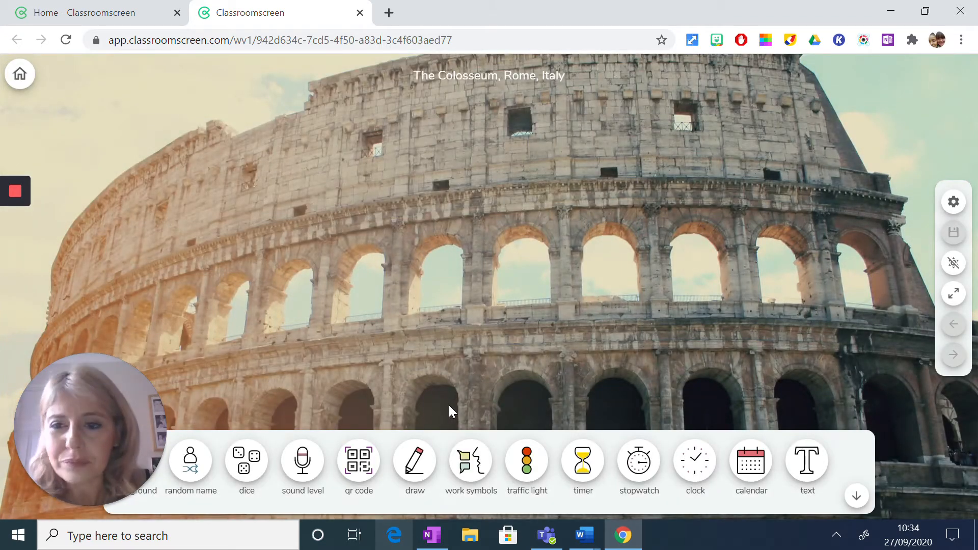
drag(115, 374, 872, 141)
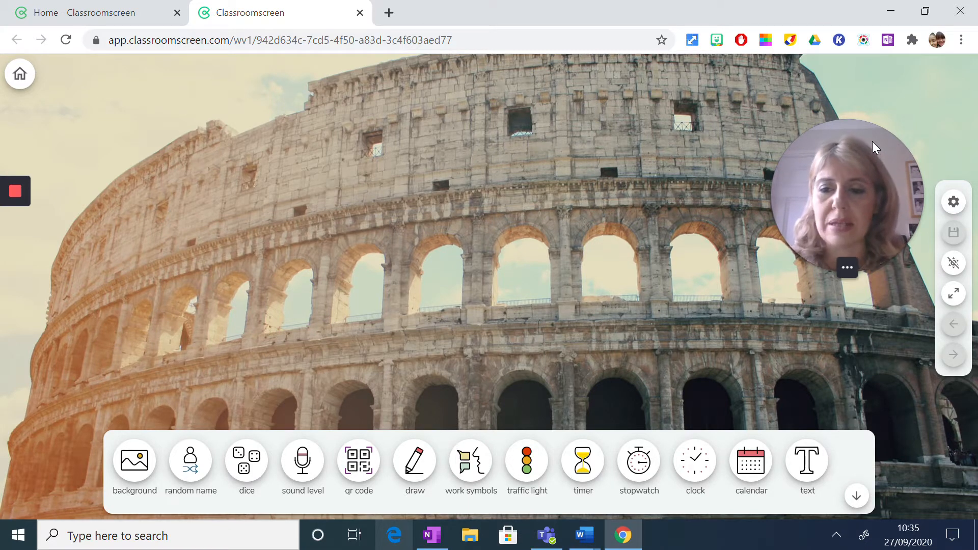
click(135, 461)
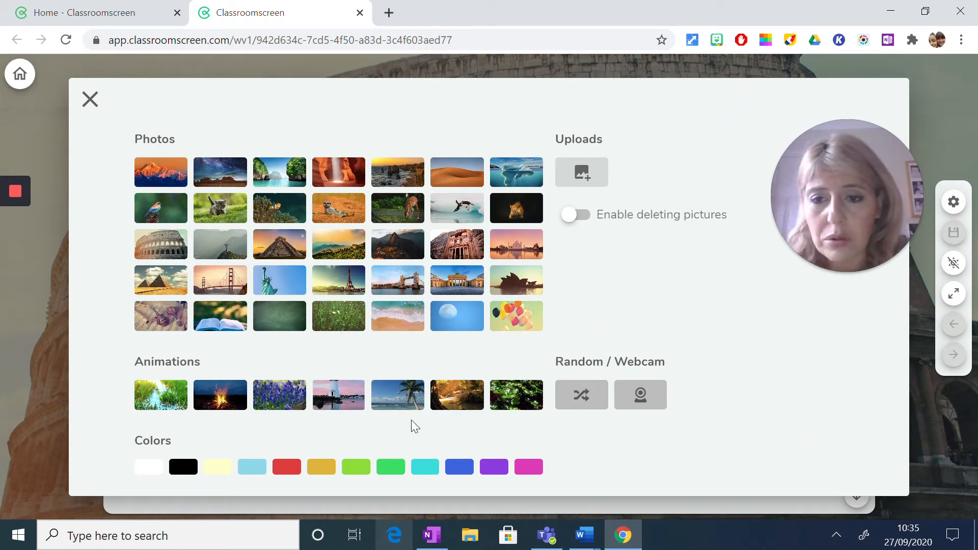
click(281, 245)
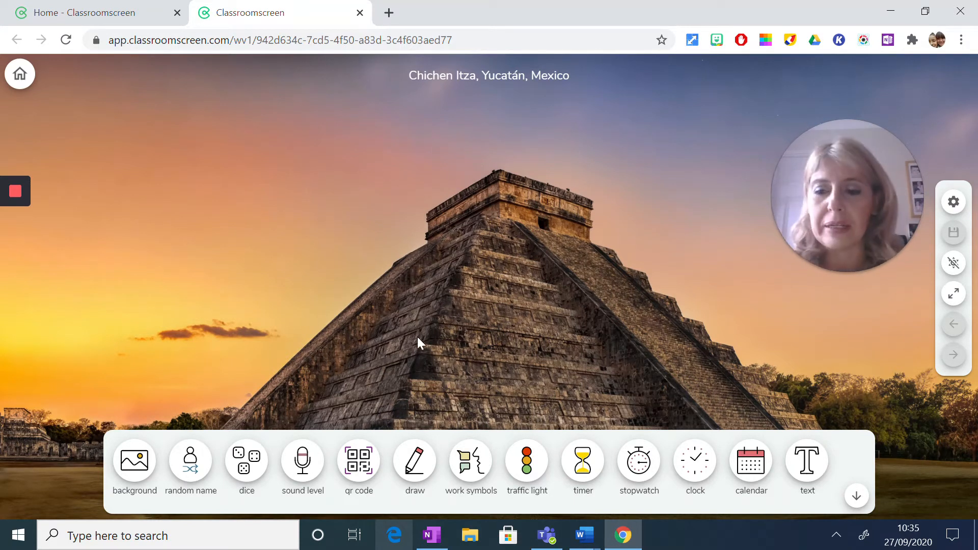
- Add a random name widget, check its available class lists, keep Y9 and draw a name
click(198, 475)
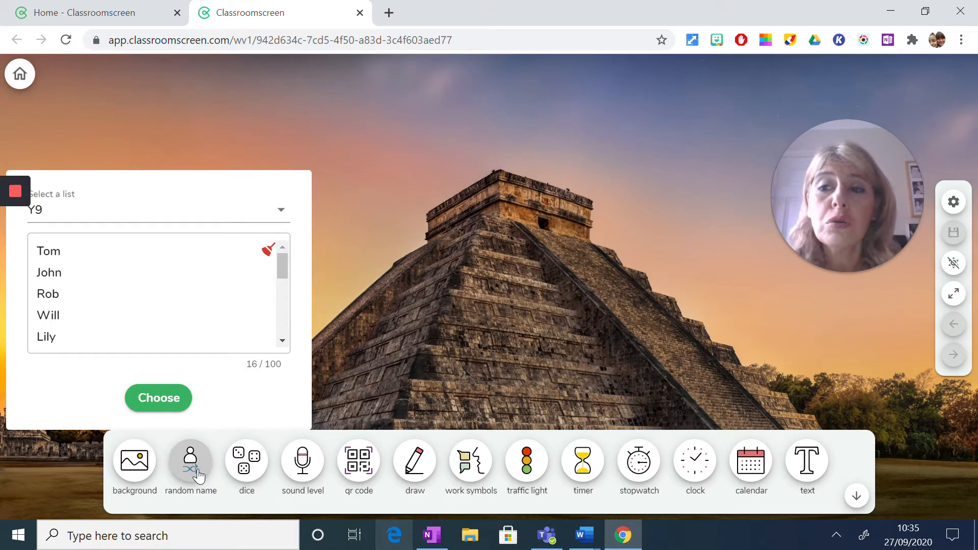
click(283, 216)
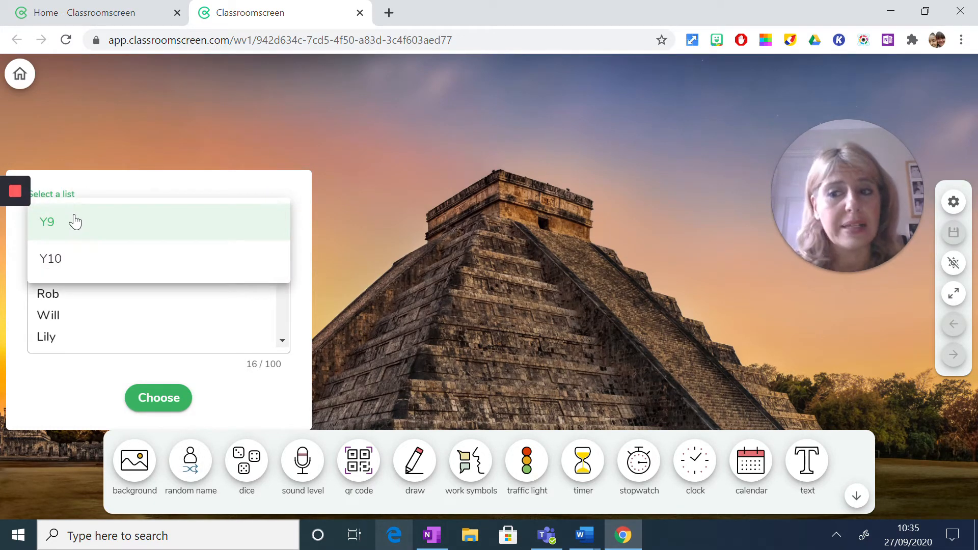
click(194, 121)
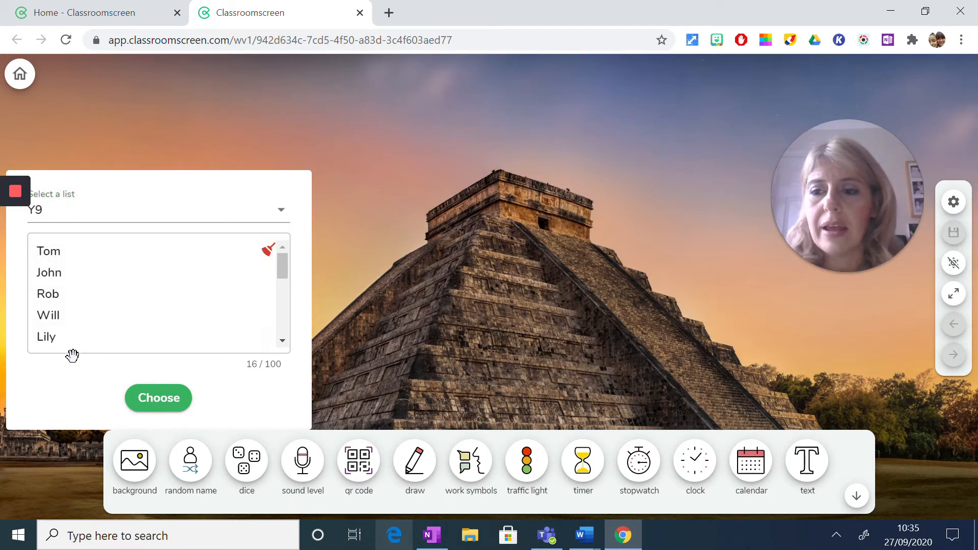
click(151, 397)
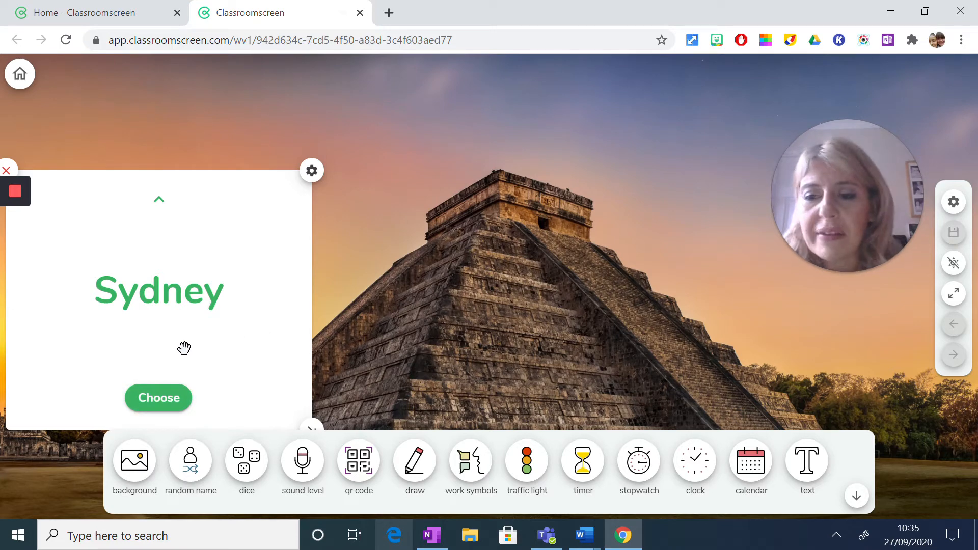
- Check the random name widget's options and draw another name from the Y9 list
click(310, 173)
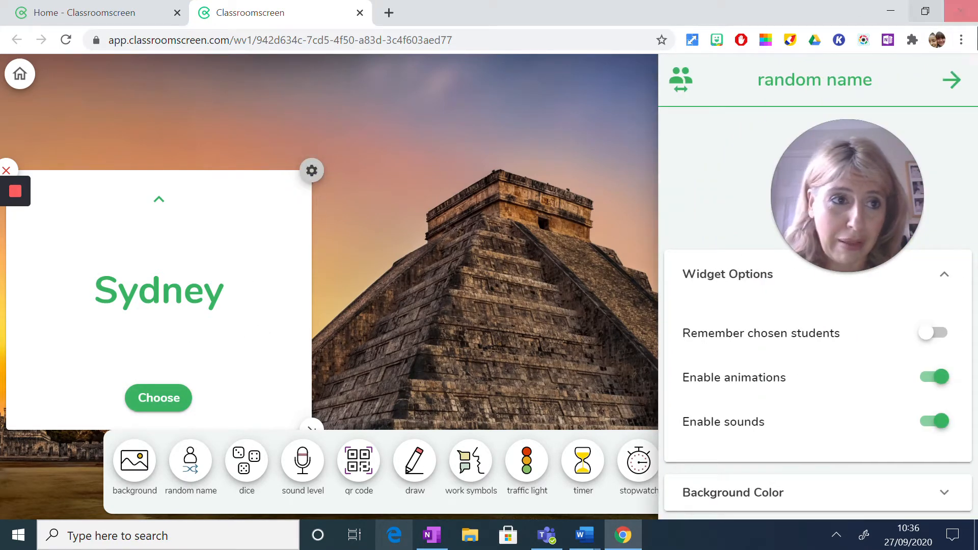
click(952, 80)
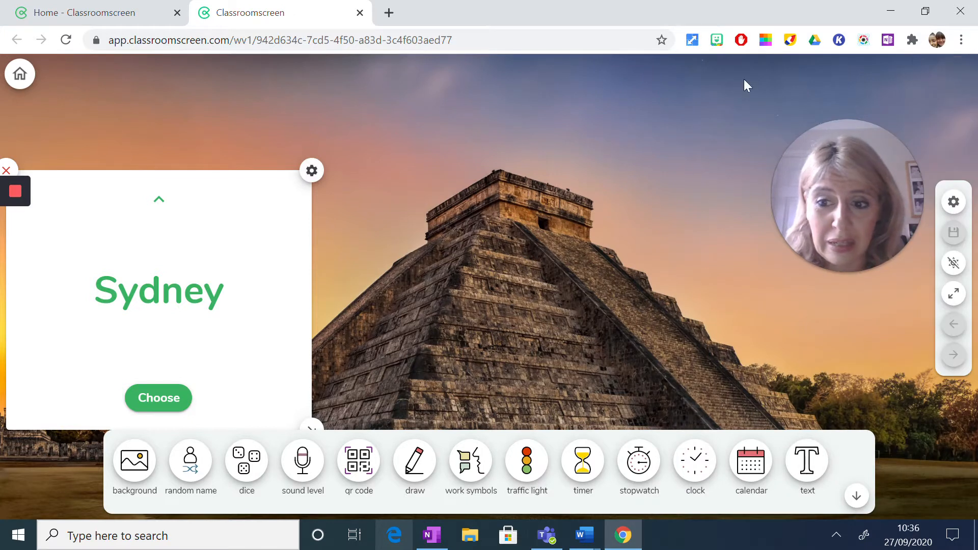
click(148, 402)
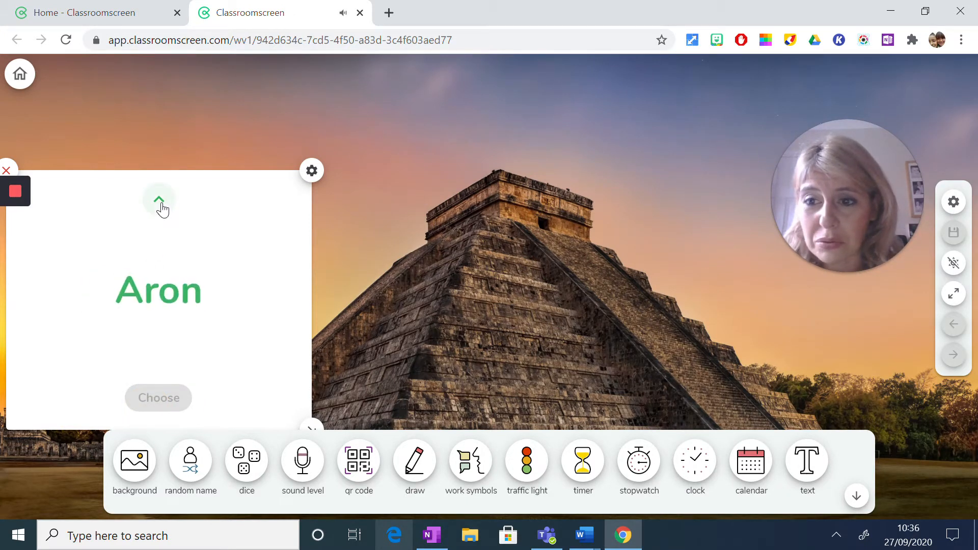
- Return the random name widget to its list view and close the widget
mouse_move(7, 172)
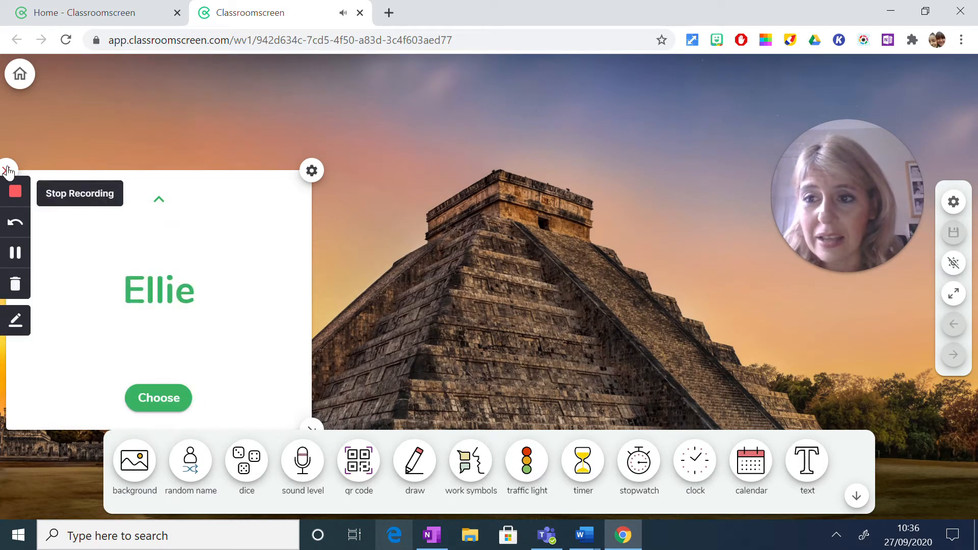
click(166, 198)
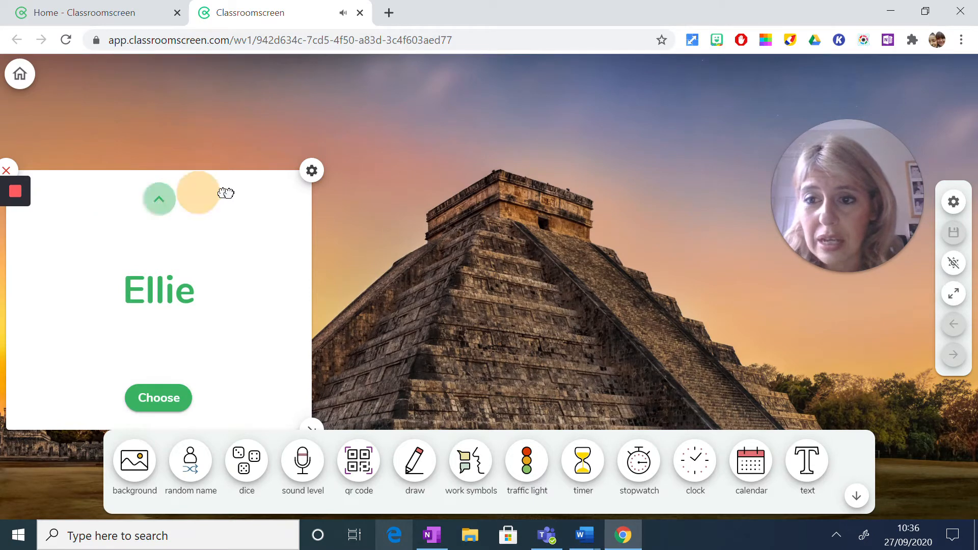
click(6, 171)
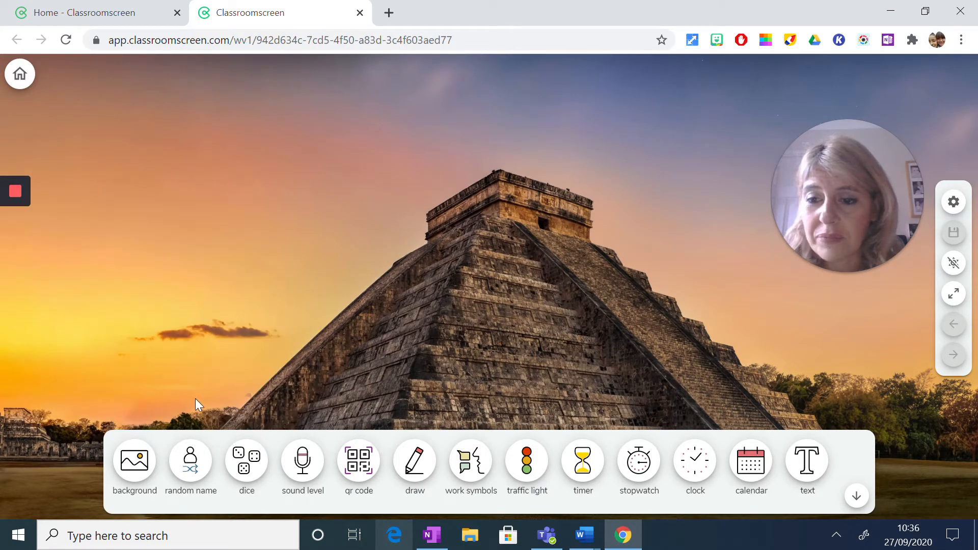
- Add a new random name widget and clear all the Y9 names from its list
click(190, 478)
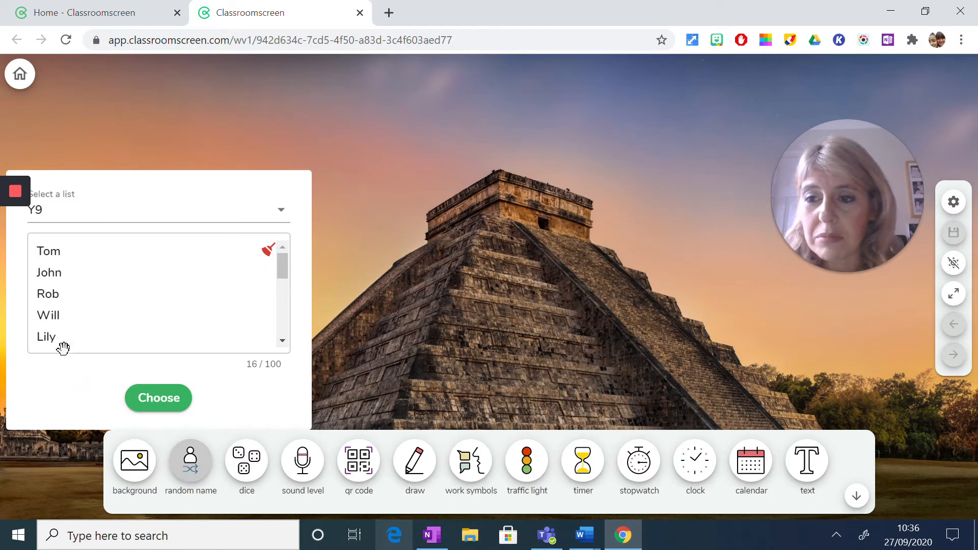
click(37, 249)
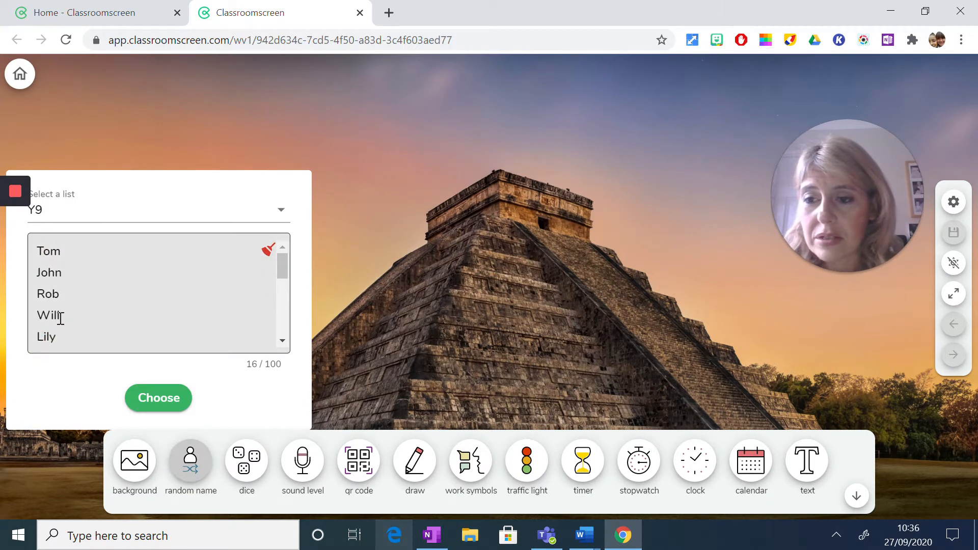
drag(64, 338, 41, 243)
key(ctrl+v)
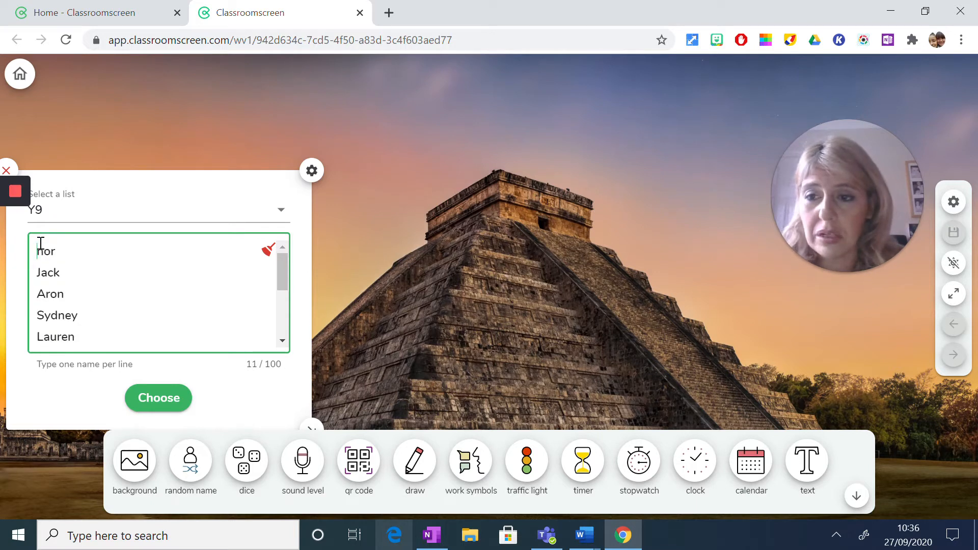
drag(38, 253, 114, 361)
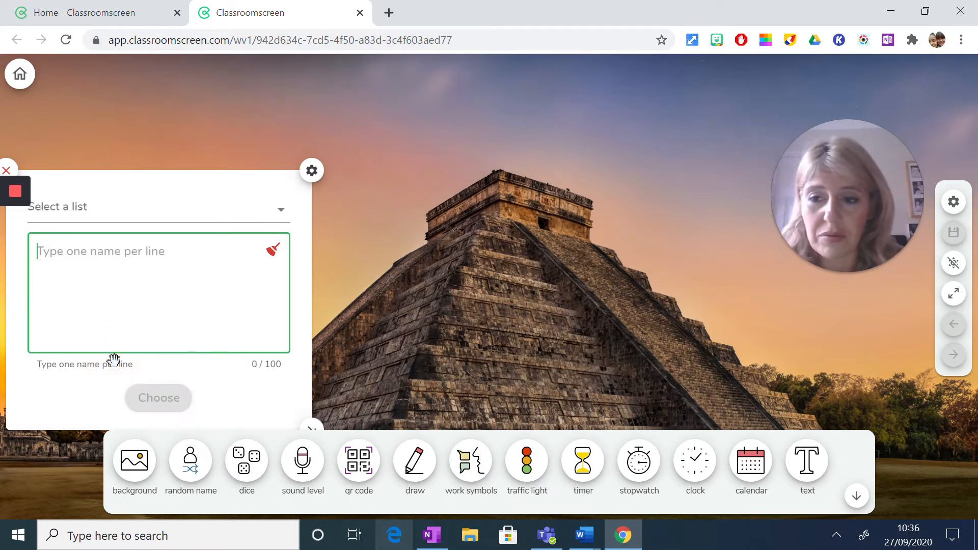
key(Delete)
- Switch to Document1 in Word, copy the five selected sentences about jobs, and return to Classroomscreen
mouse_move(583, 545)
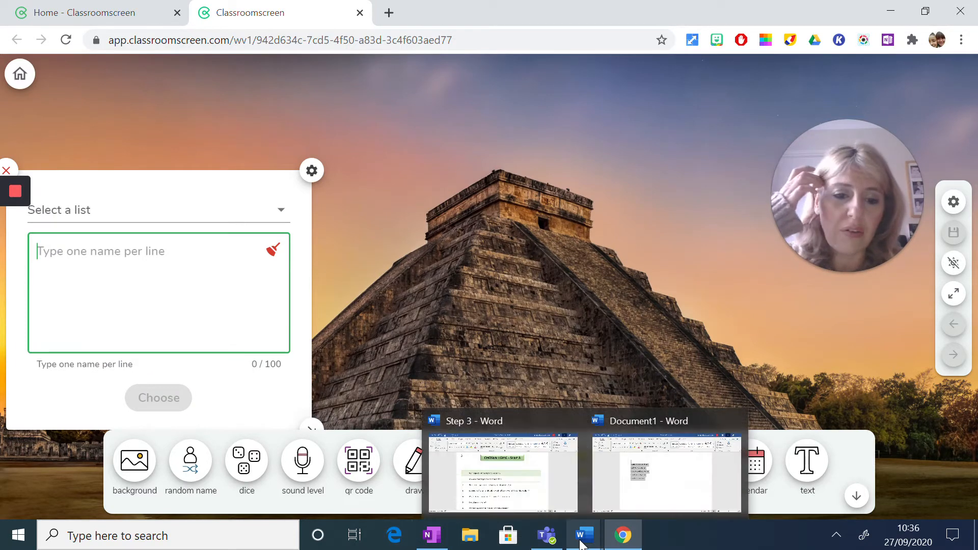
click(655, 501)
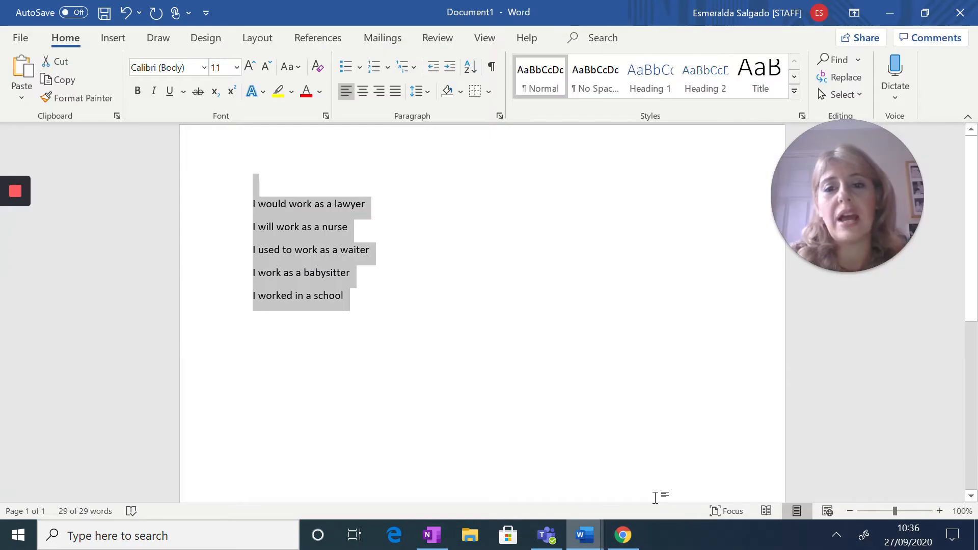
right_click(298, 253)
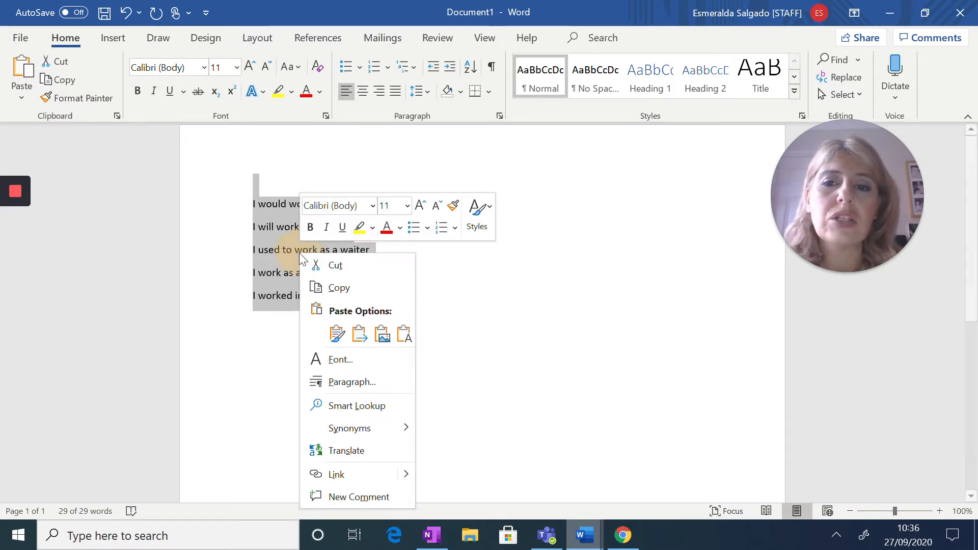
click(339, 288)
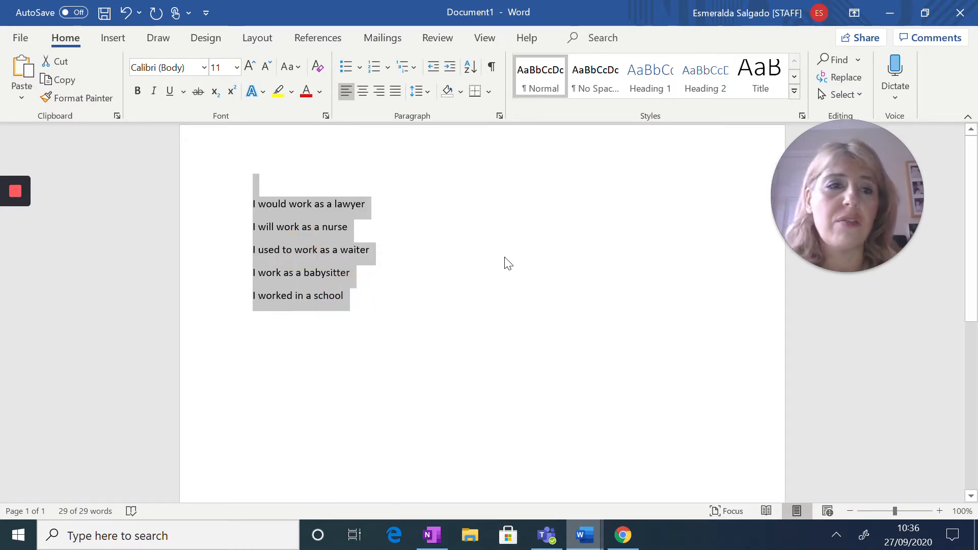
click(887, 19)
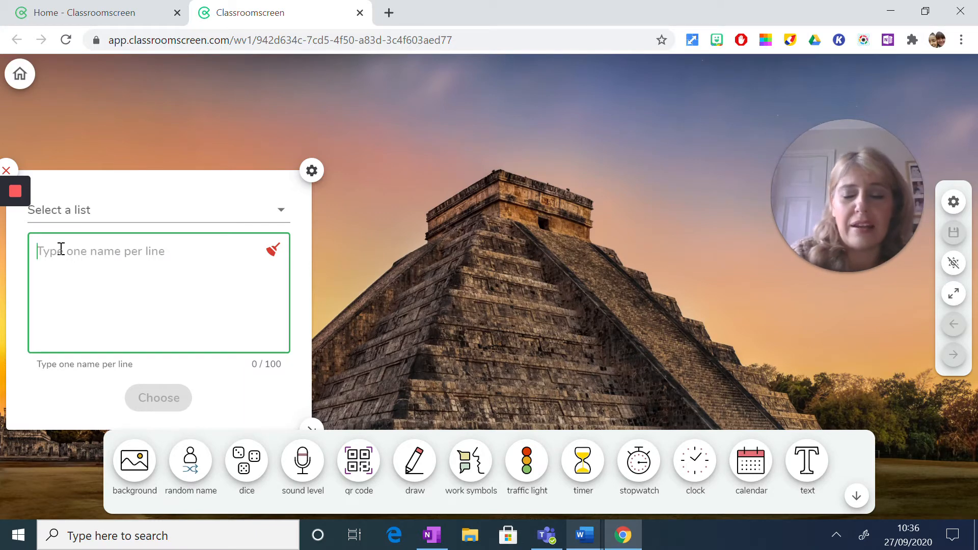
- Paste the copied job sentences into the empty random name list and draw one sentence at random
right_click(60, 249)
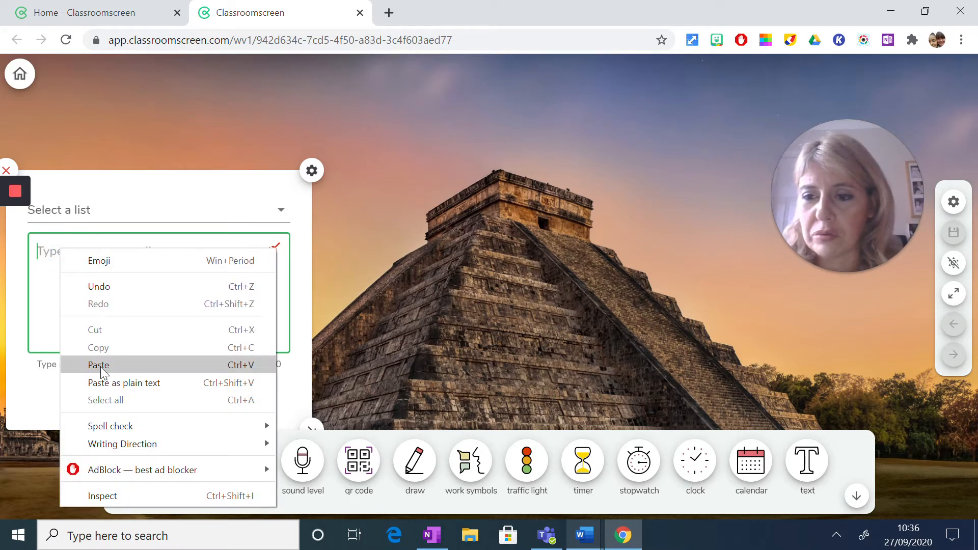
click(100, 365)
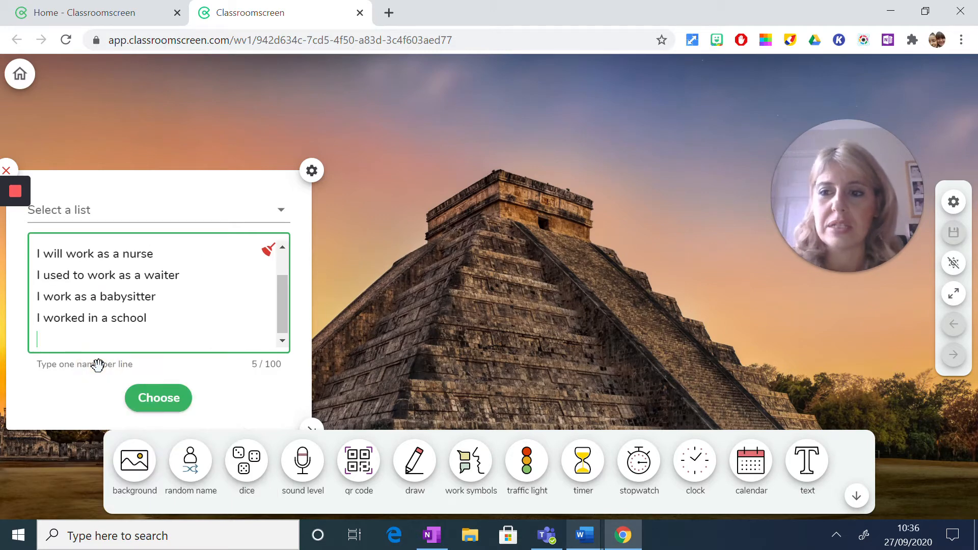
mouse_move(282, 307)
mouse_down()
mouse_move(283, 280)
mouse_move(280, 315)
mouse_up()
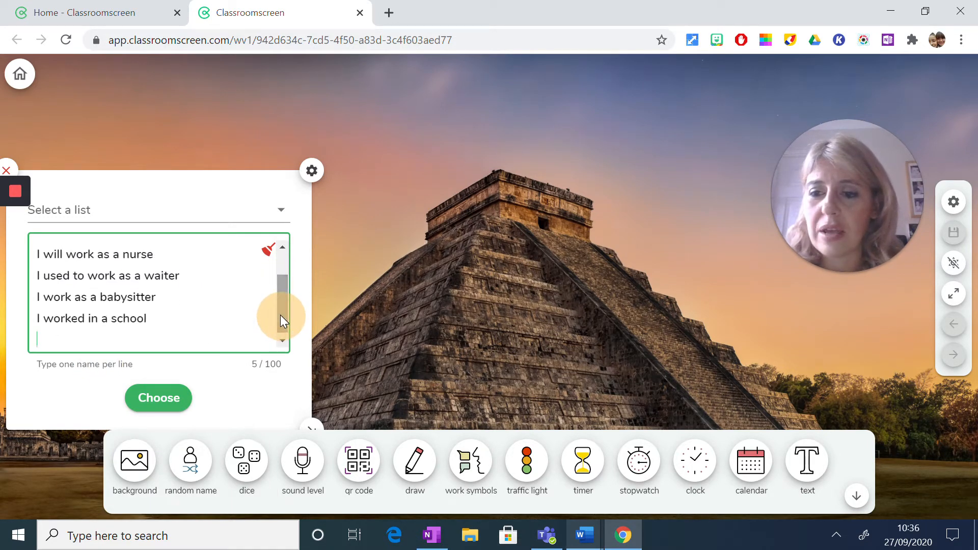
click(144, 408)
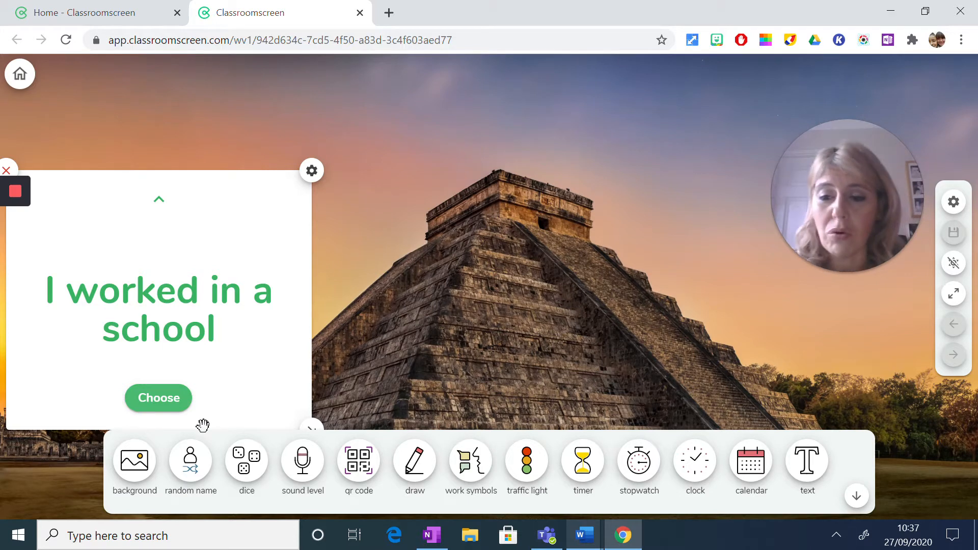
- Add a second random name widget with the Y9 list, arrange it beside the sentence widget, and draw a name
click(196, 473)
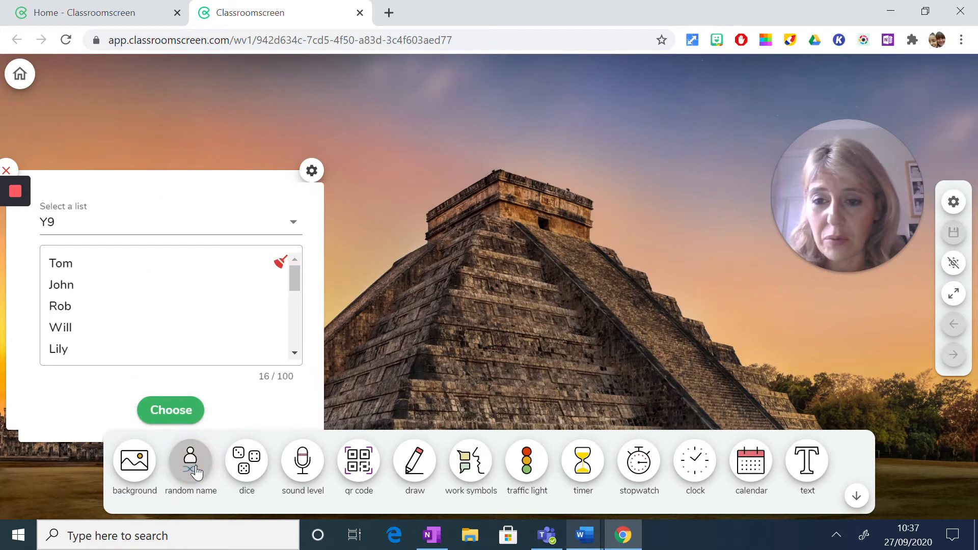
click(279, 181)
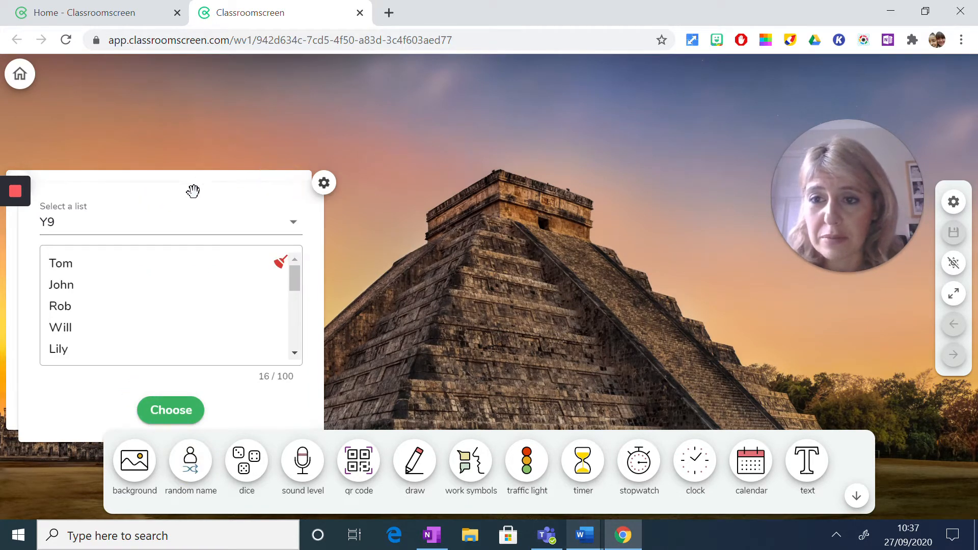
drag(196, 206, 283, 217)
drag(67, 423, 421, 380)
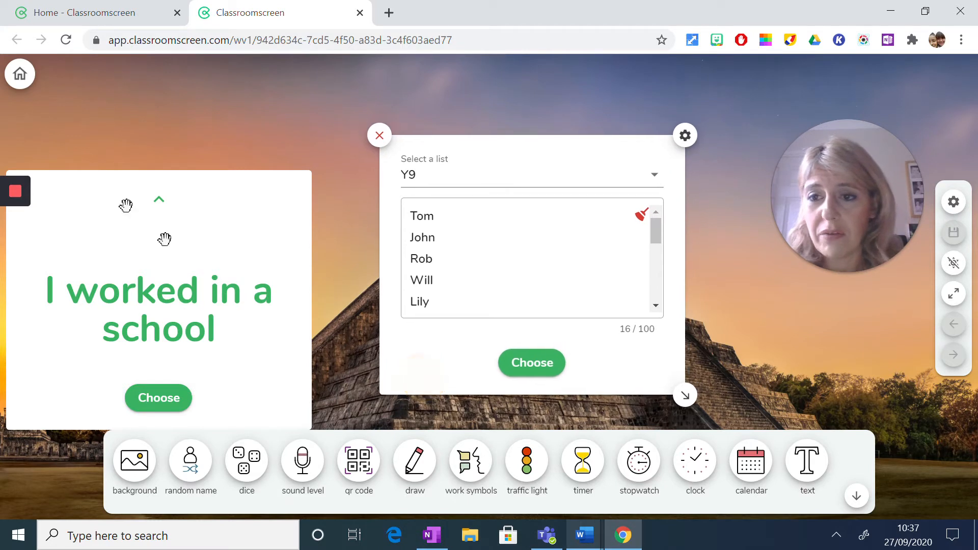
drag(205, 188, 229, 157)
click(530, 377)
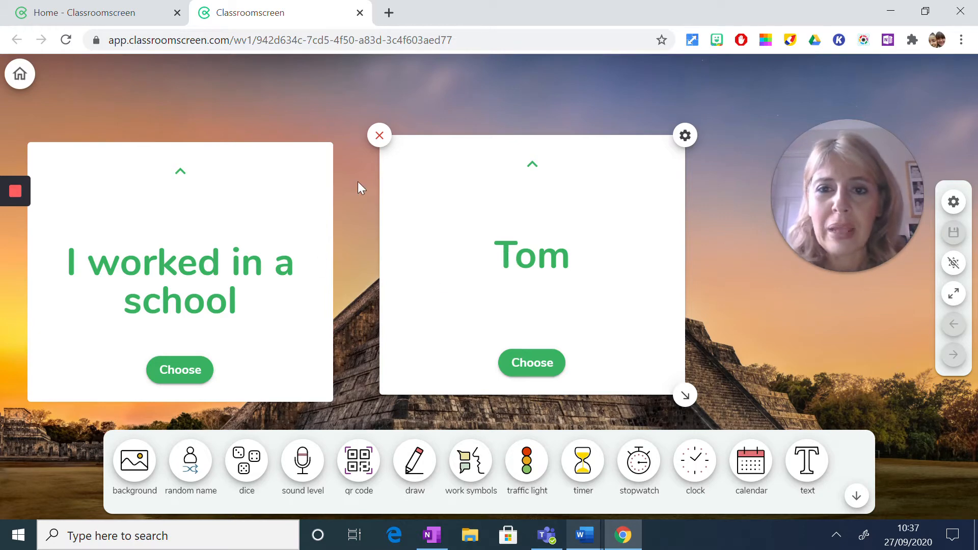
- Close both random name widgets and place a dice widget showing one die to the left of the pyramid
click(380, 135)
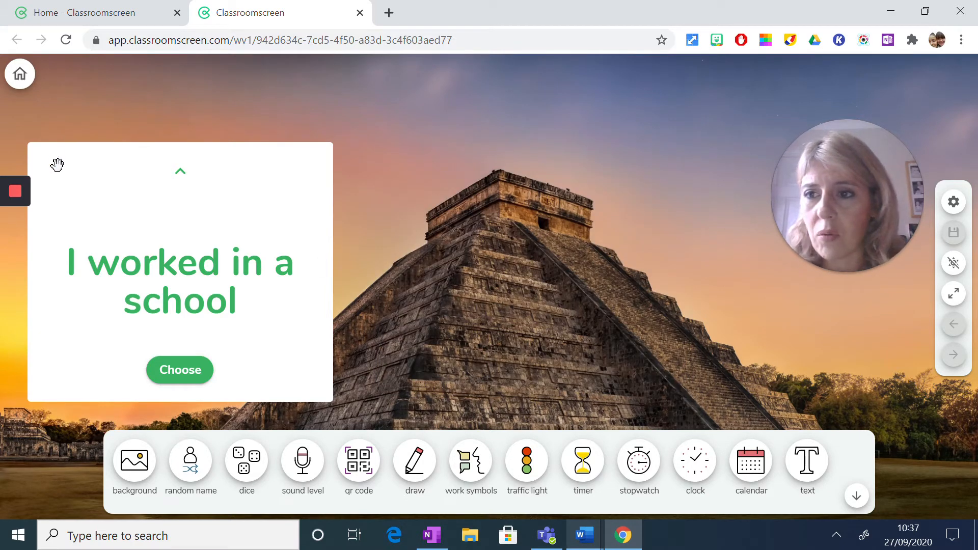
click(25, 144)
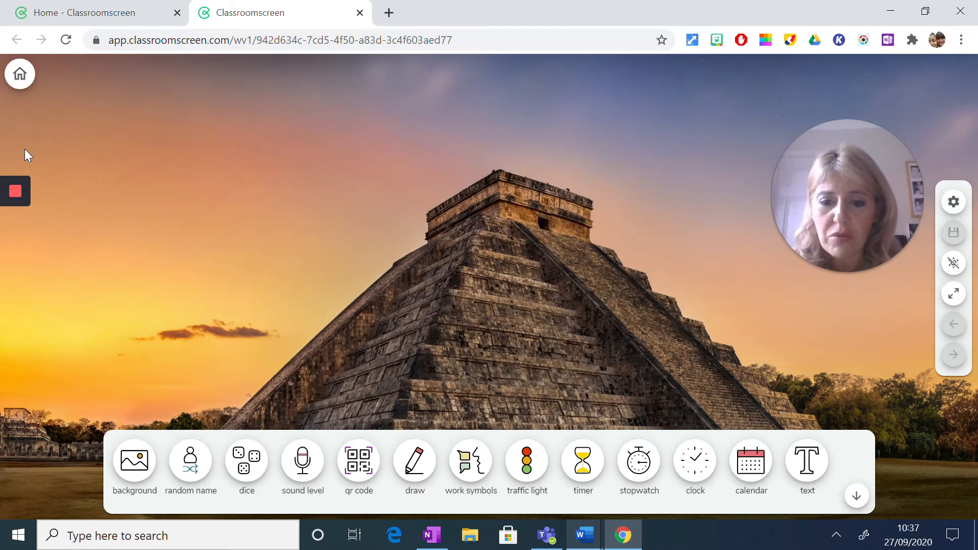
click(243, 474)
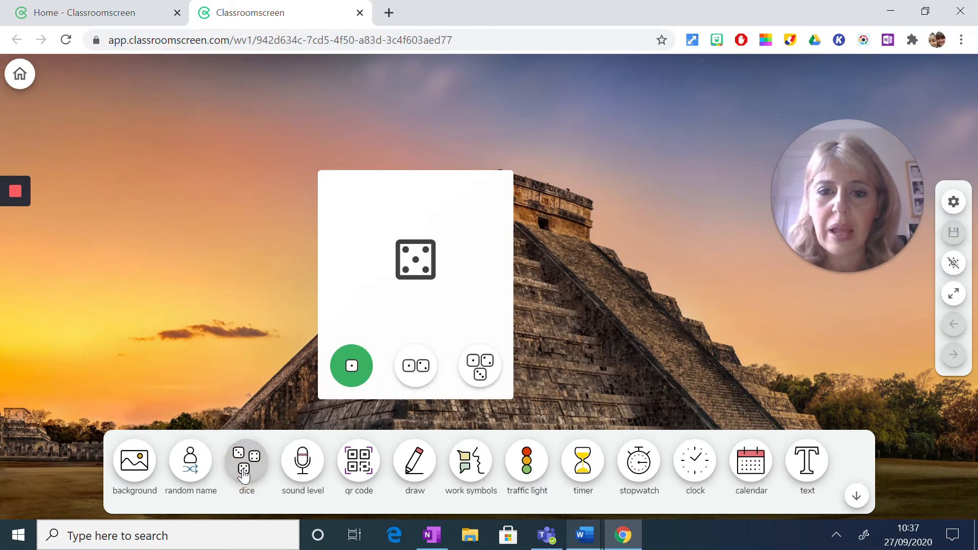
drag(348, 184, 152, 161)
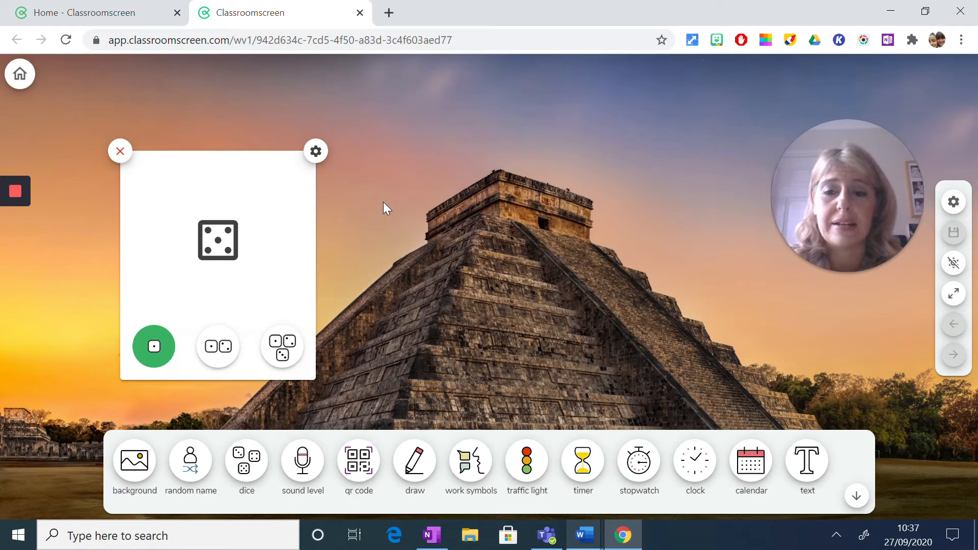
- Roll two dice, three dice and a single die in the dice widget
click(218, 347)
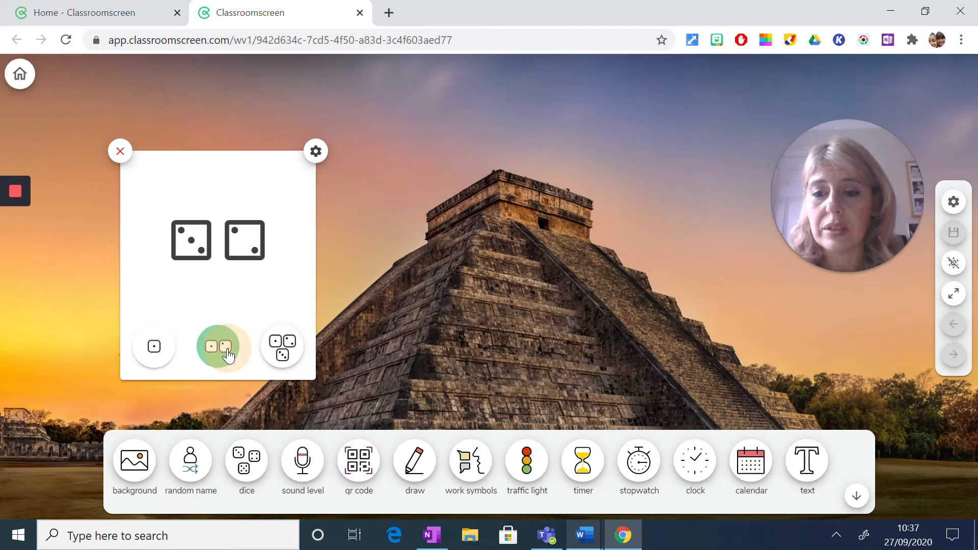
click(298, 346)
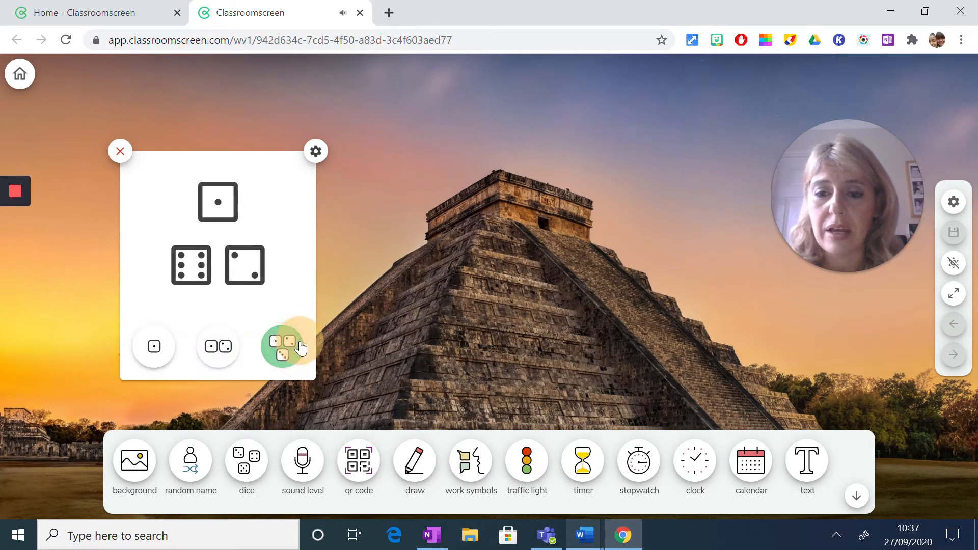
click(153, 350)
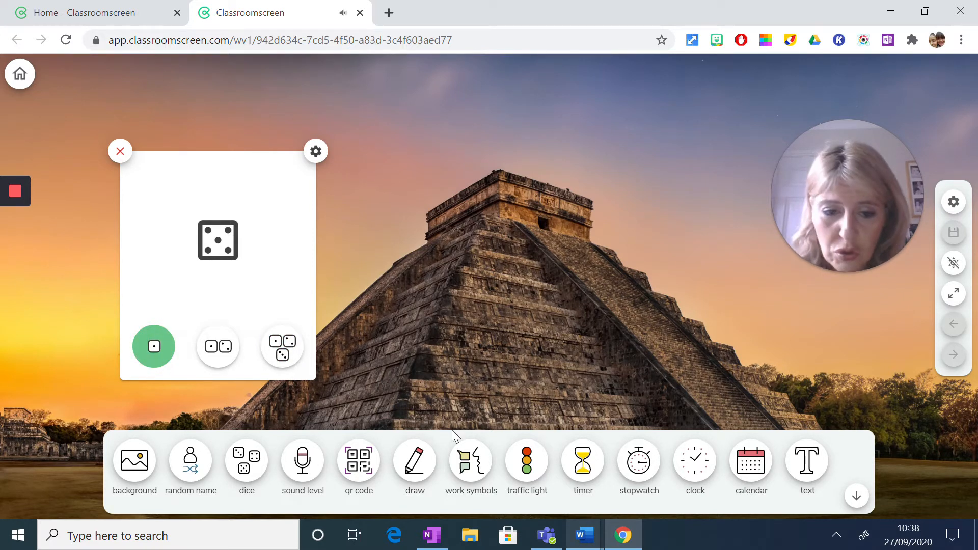
- Add a text widget, place it to the right of the dice widget and enlarge it slightly
click(811, 468)
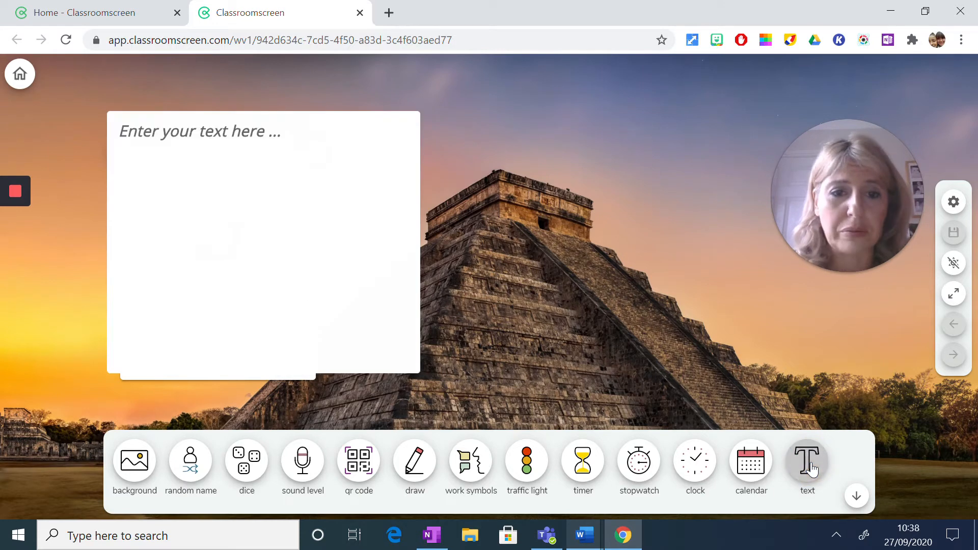
click(212, 121)
click(206, 78)
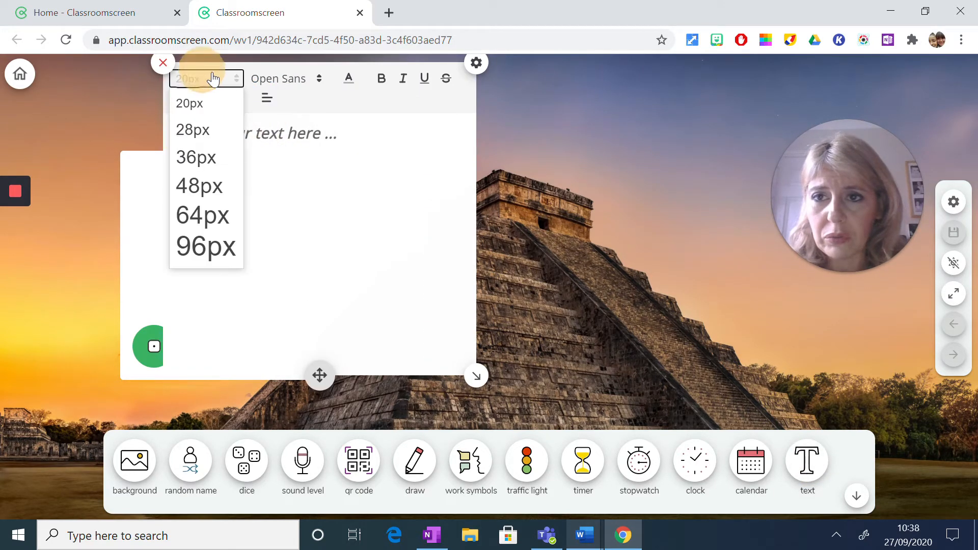
click(347, 91)
drag(321, 369, 590, 392)
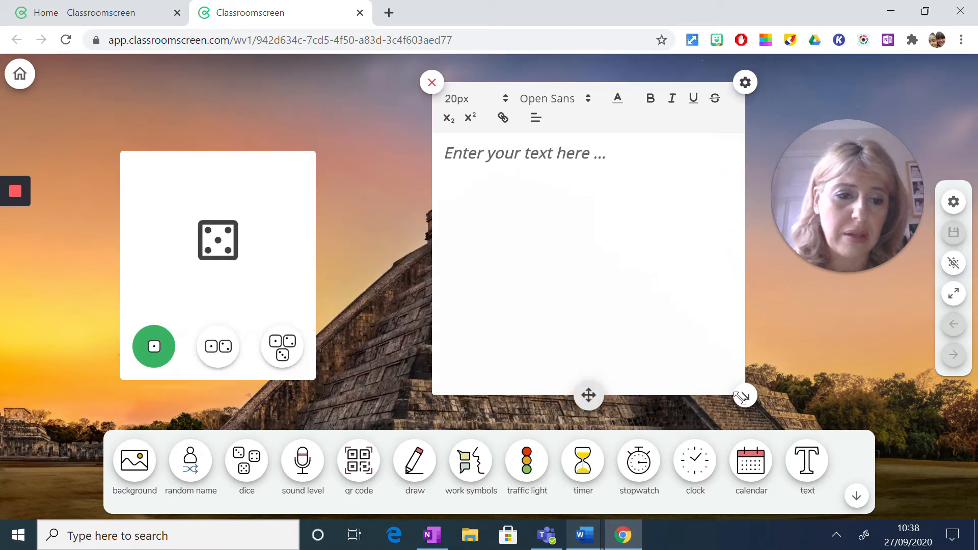
drag(741, 397, 771, 404)
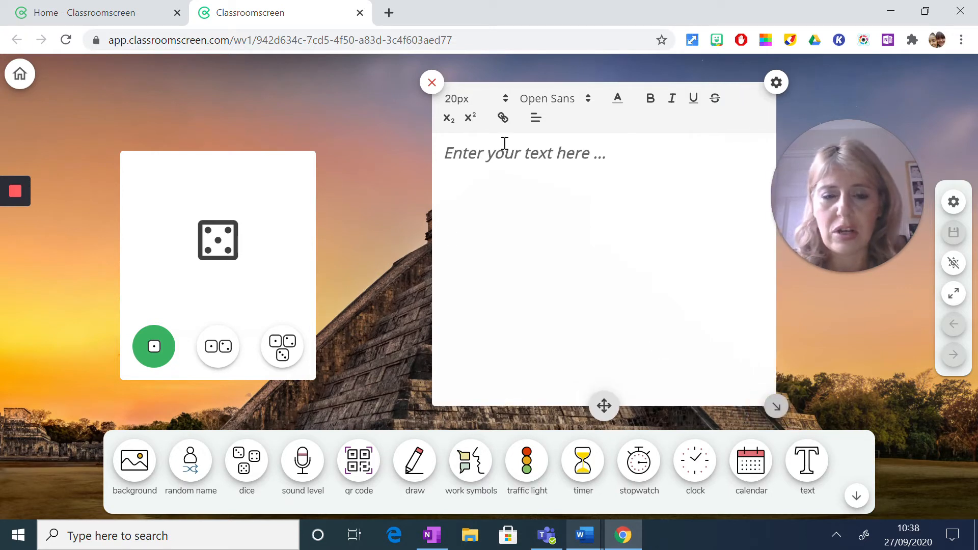
- Paste the copied job sentences into the empty text widget
click(468, 154)
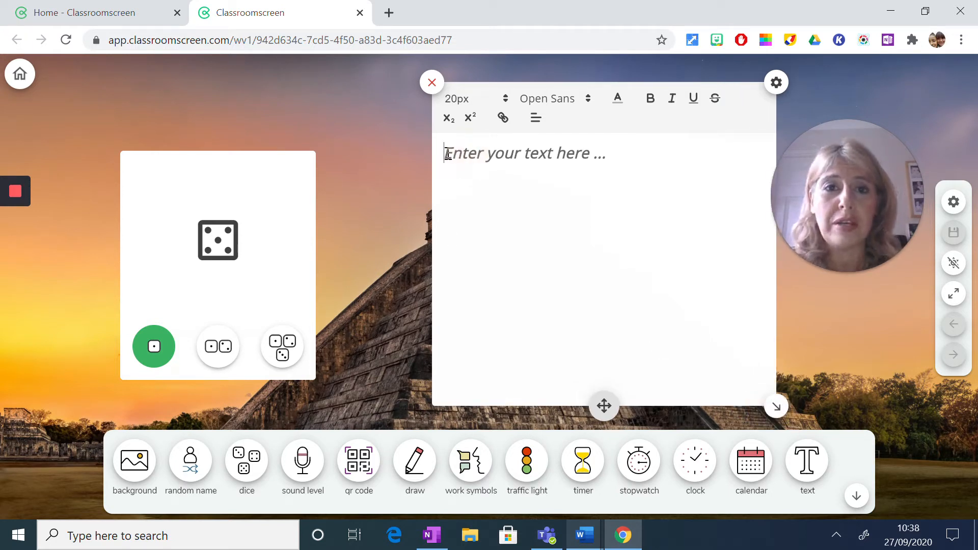
right_click(448, 154)
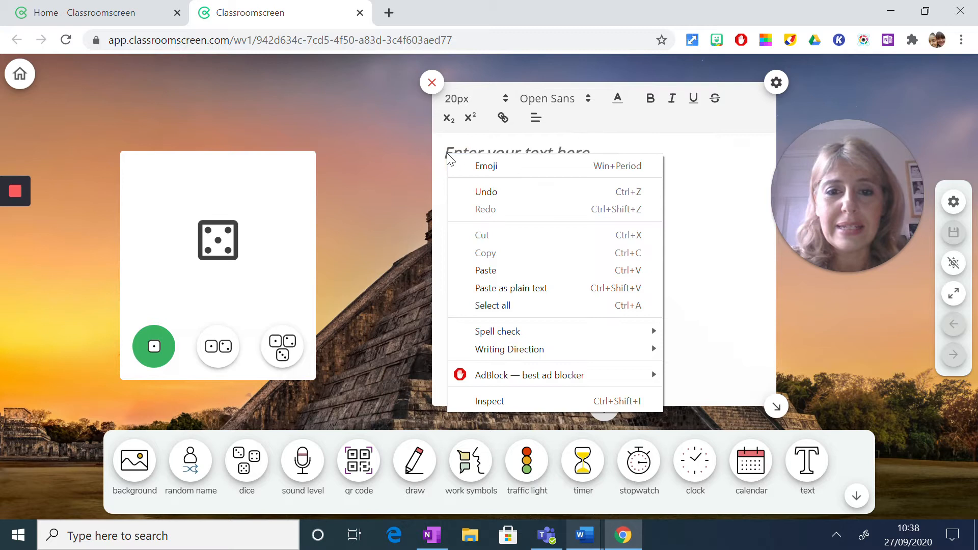
click(494, 269)
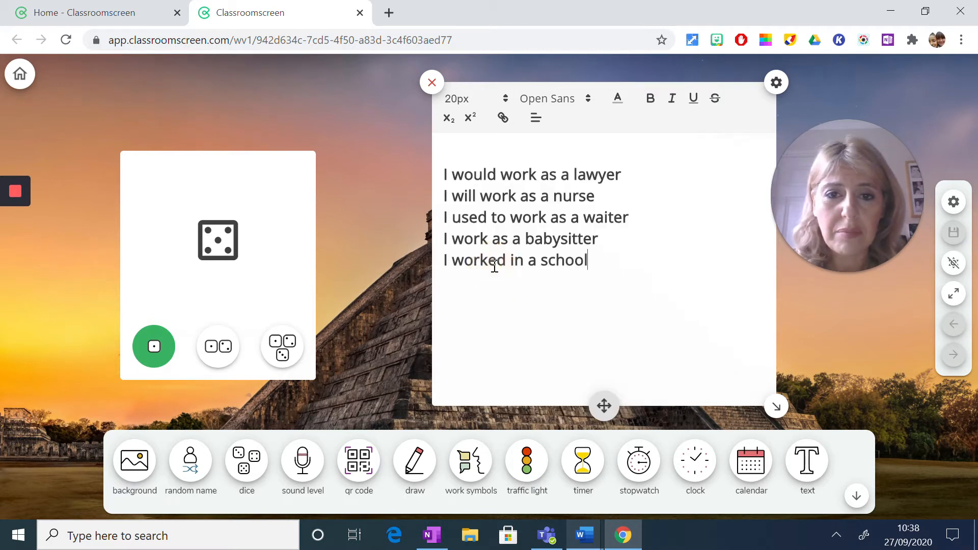
- Number the first three pasted sentences 1 to 3, dropping the leading "I" from the third
drag(447, 174, 450, 176)
click(445, 173)
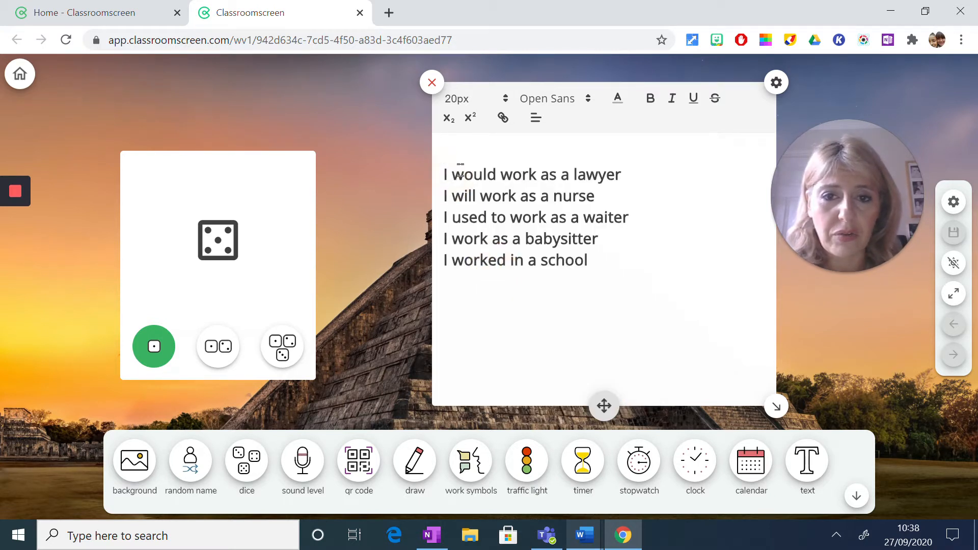
text(1.)
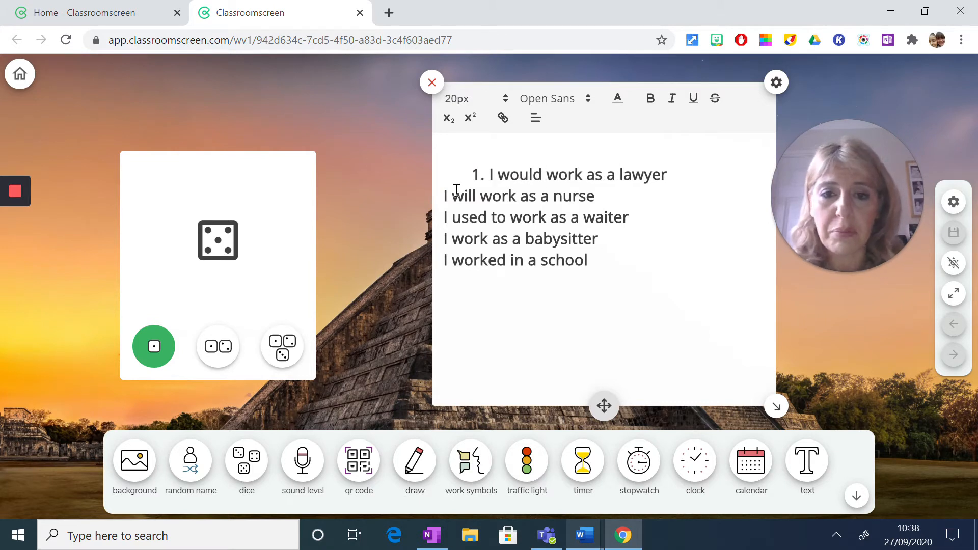
click(450, 196)
text(2.)
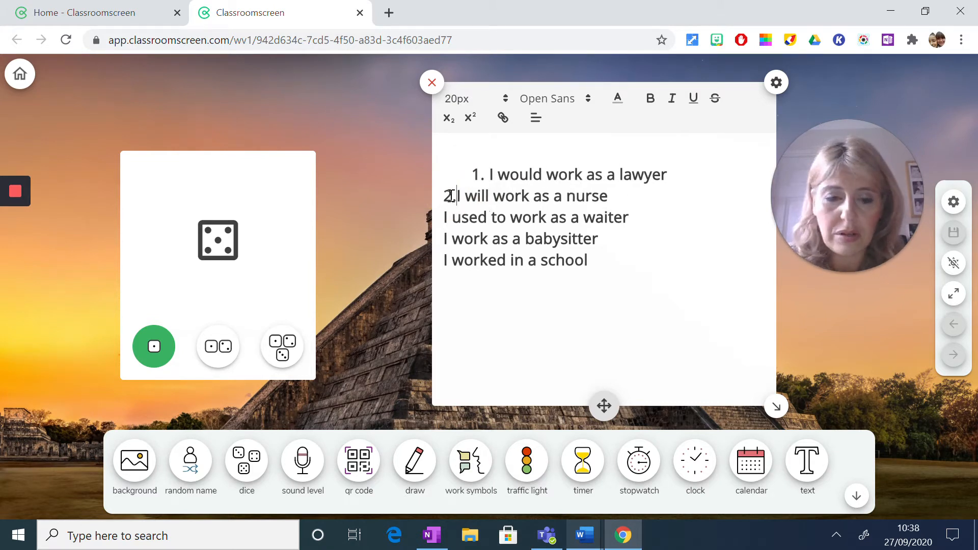
click(449, 216)
text(3.)
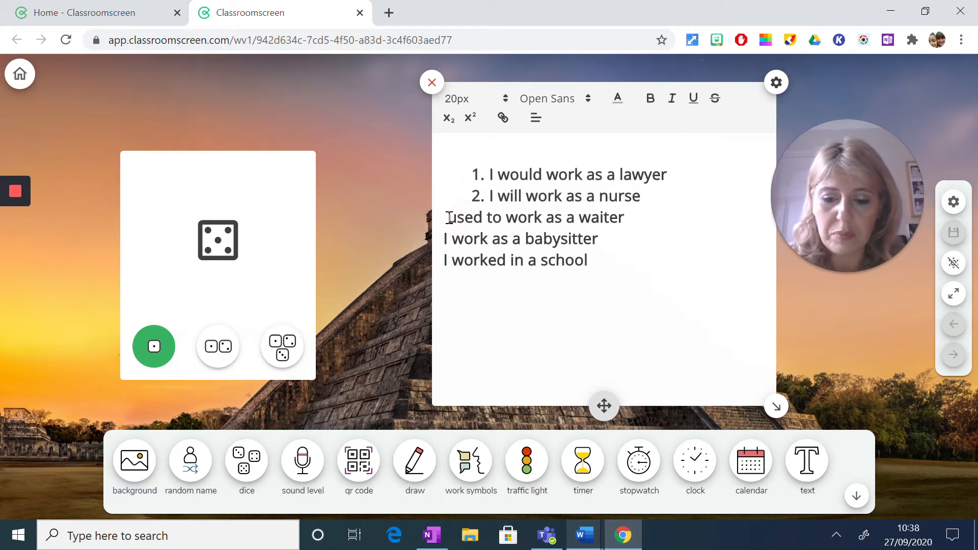
- Number the babysitter and school sentences 4 and 5, replacing the leading "I" in each
click(450, 240)
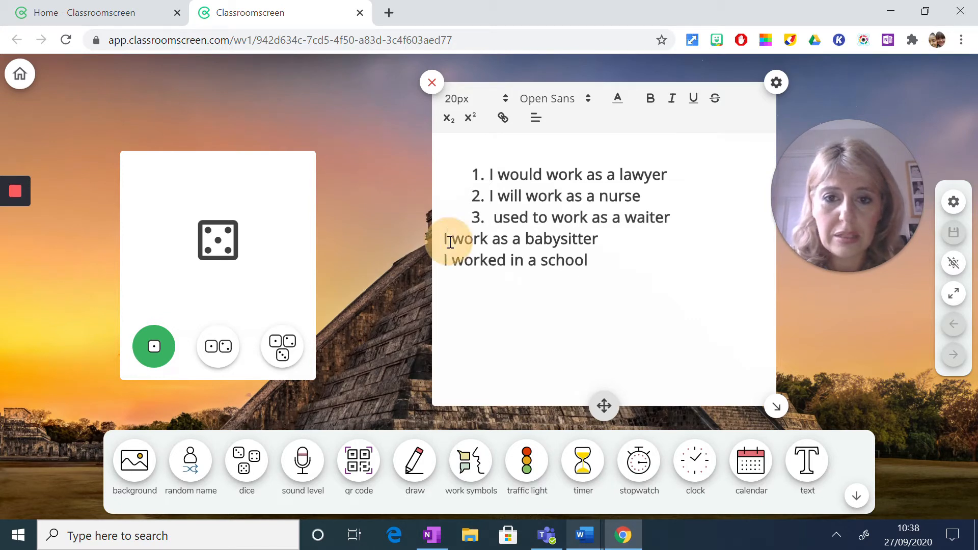
key(BackSpace)
text(4.)
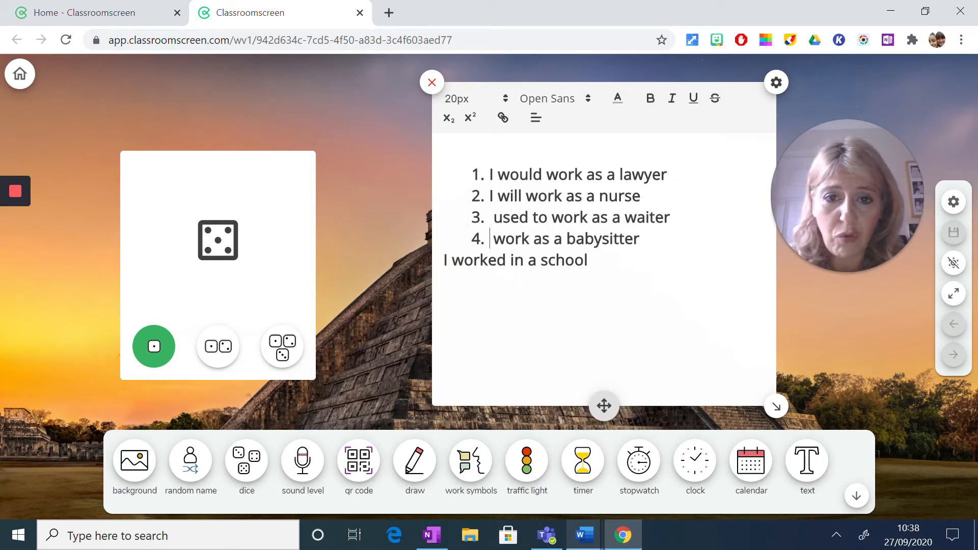
click(451, 259)
key(BackSpace)
text(5.)
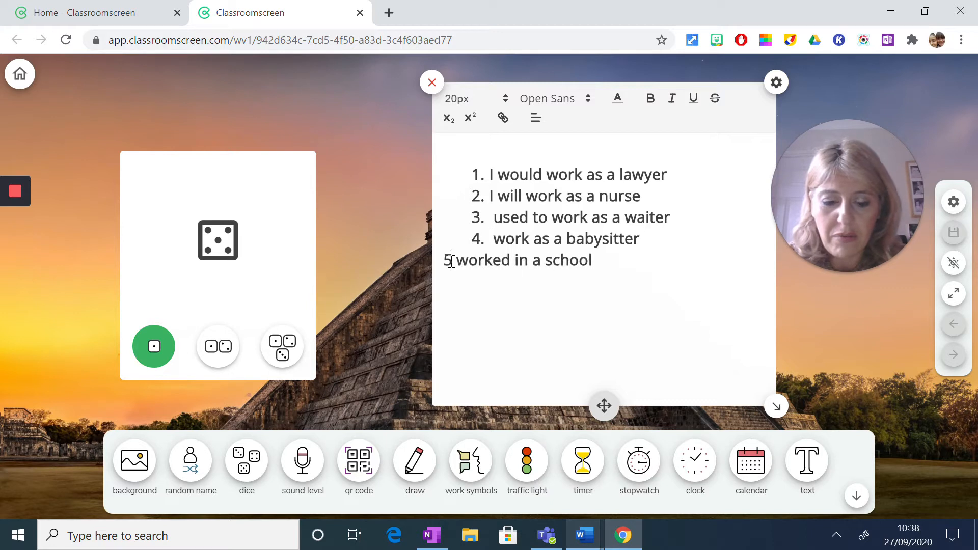
- Add a sixth list item reading "I would like to work", and roll the single die
click(645, 265)
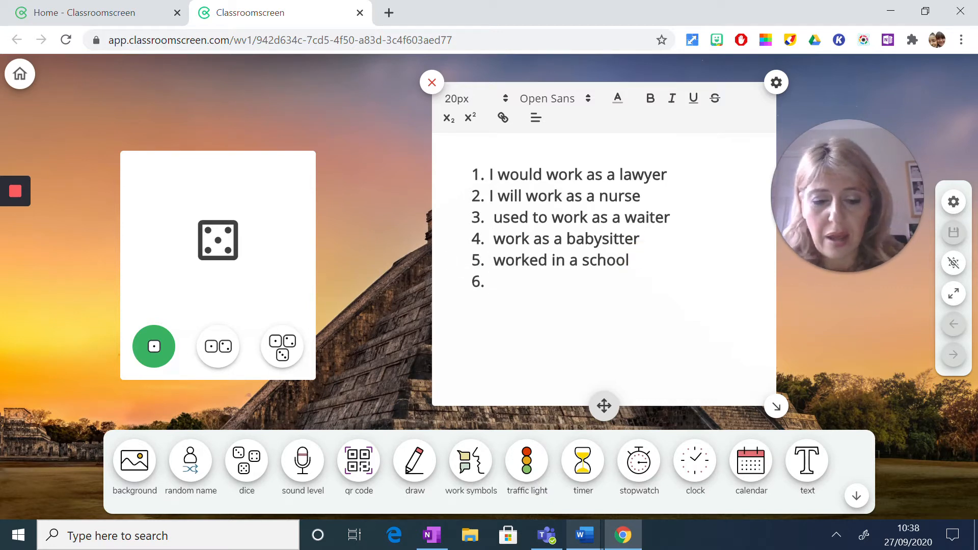
text(I would l)
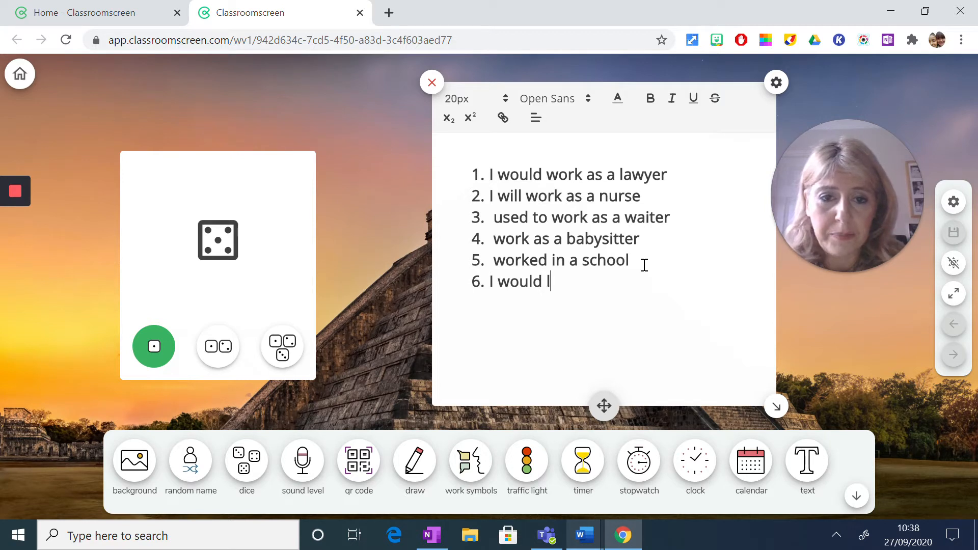
text(ike to work)
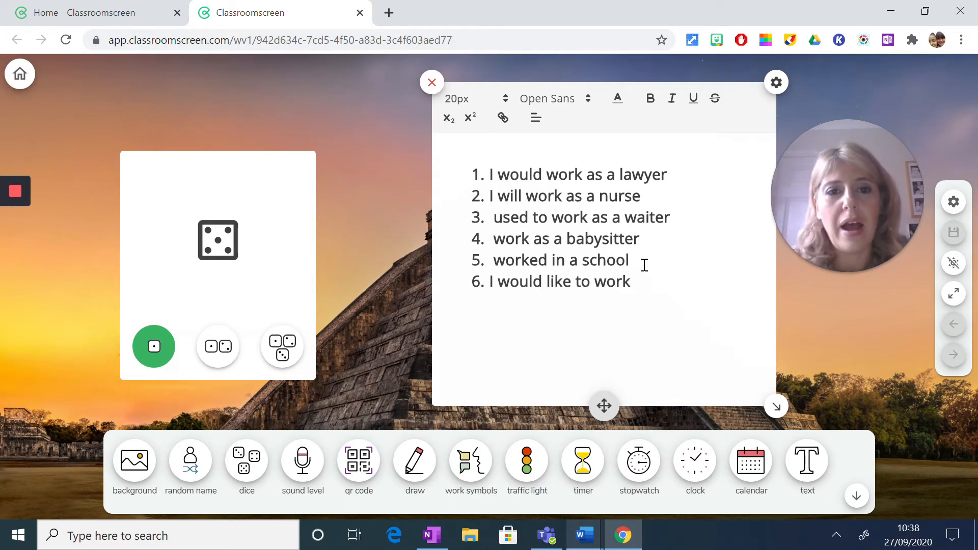
click(384, 183)
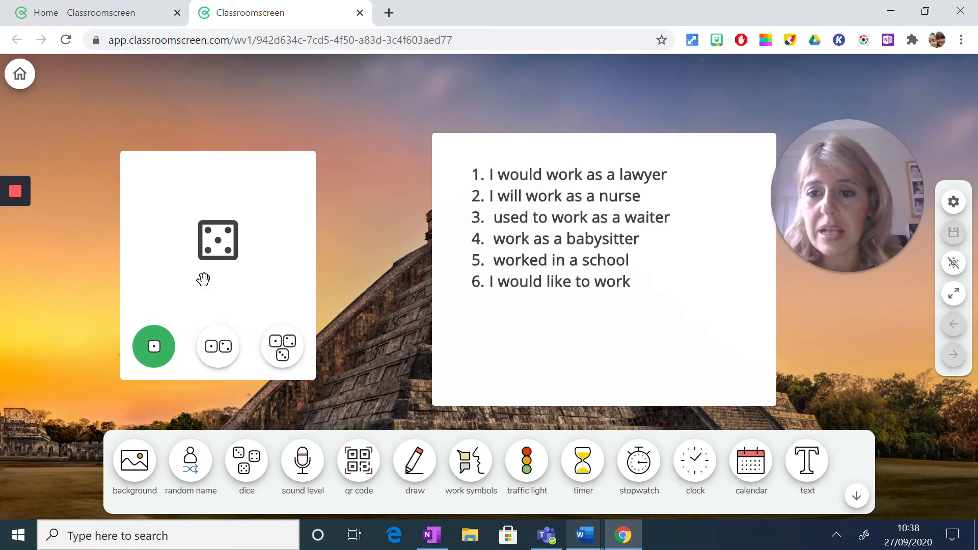
click(154, 360)
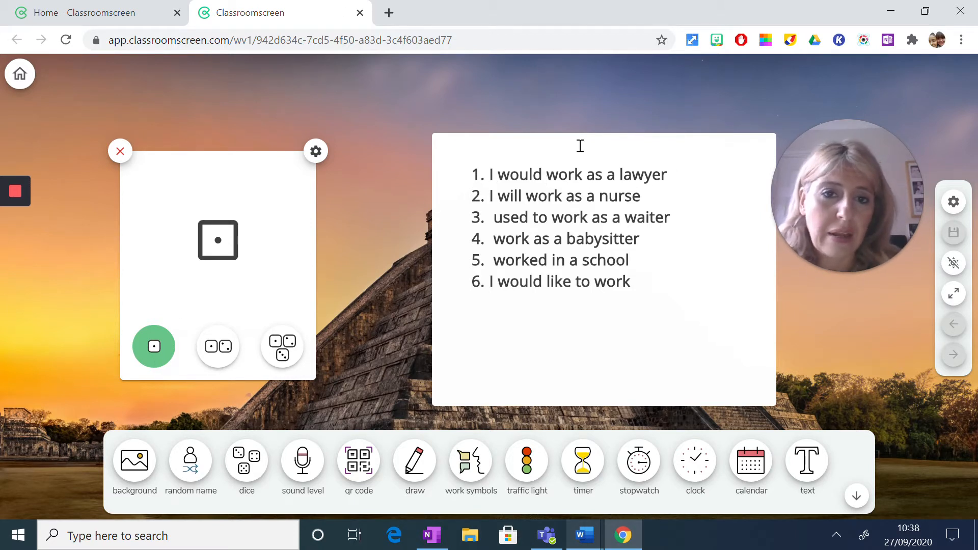
- Add a random name widget with the Y9 list and arrange it to the right of the text widget, shifting the text closer to the dice
click(198, 479)
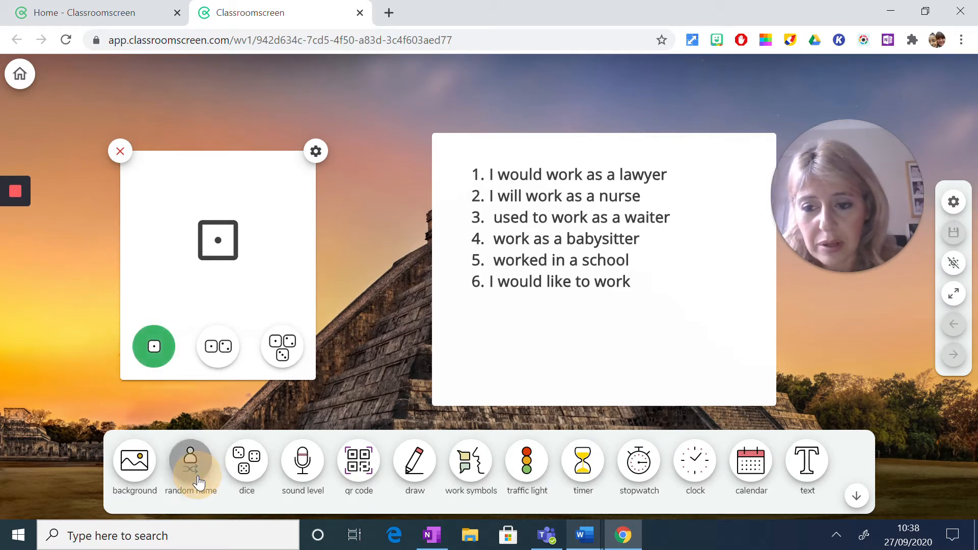
click(209, 197)
click(449, 219)
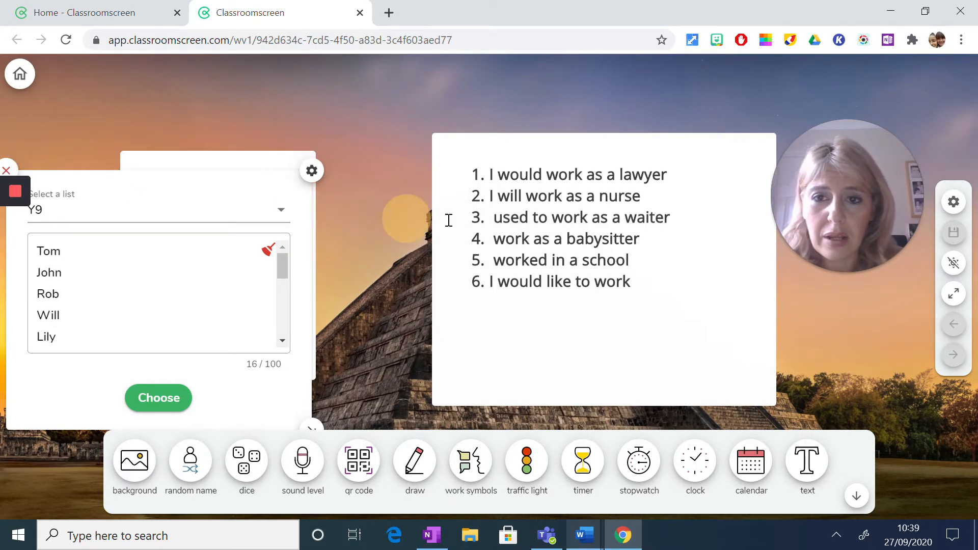
drag(159, 196, 872, 296)
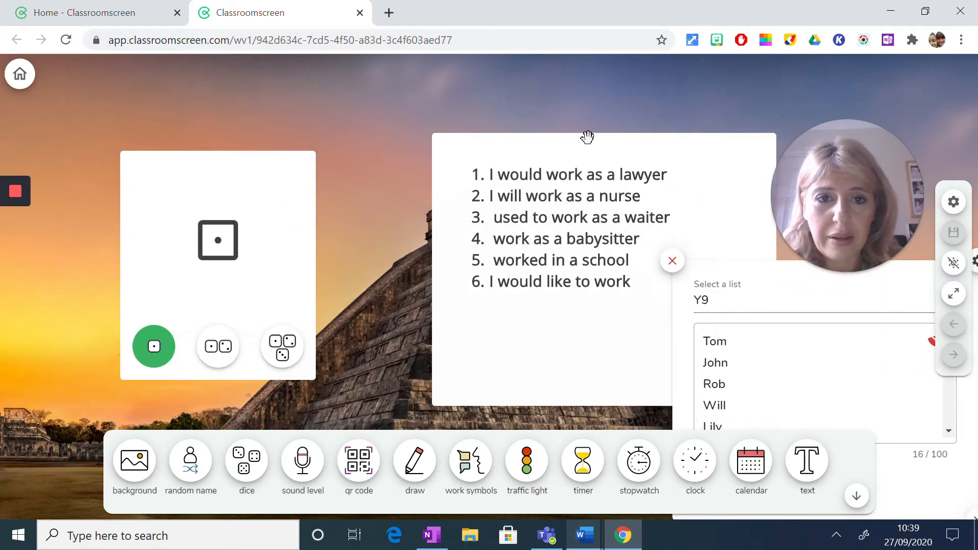
drag(586, 134, 490, 142)
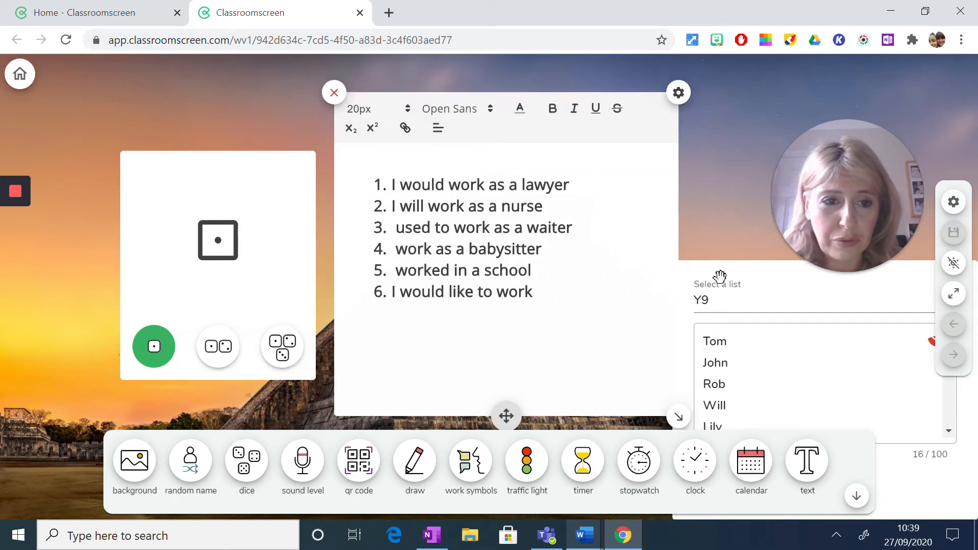
click(757, 279)
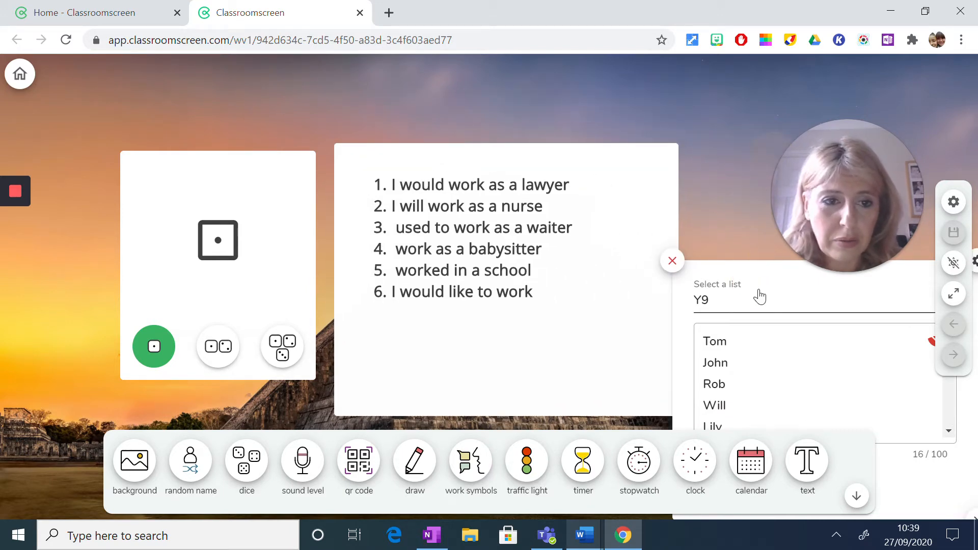
drag(757, 275, 771, 145)
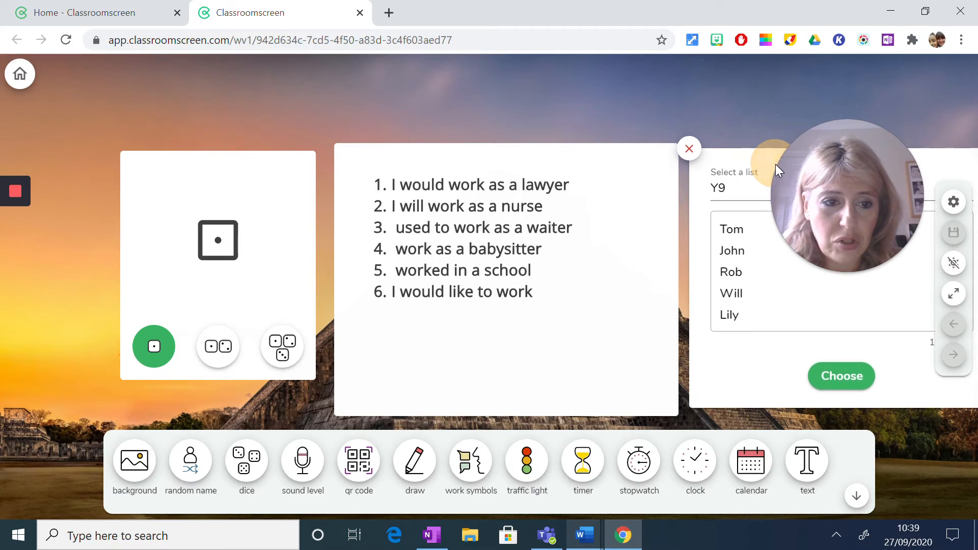
- Draw a random name from the Y9 list and nudge the text widget slightly toward the dice widget
click(825, 378)
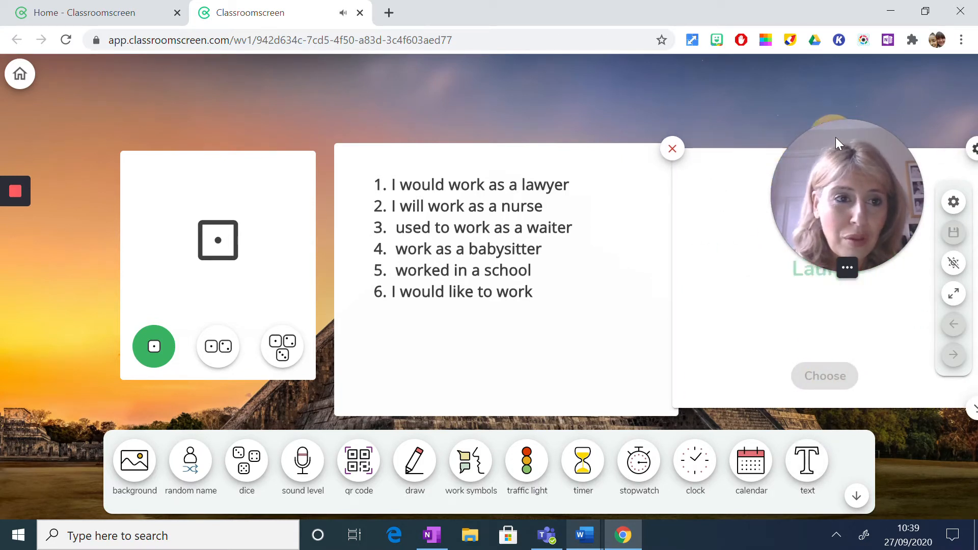
drag(835, 138, 871, 104)
drag(871, 51, 875, 24)
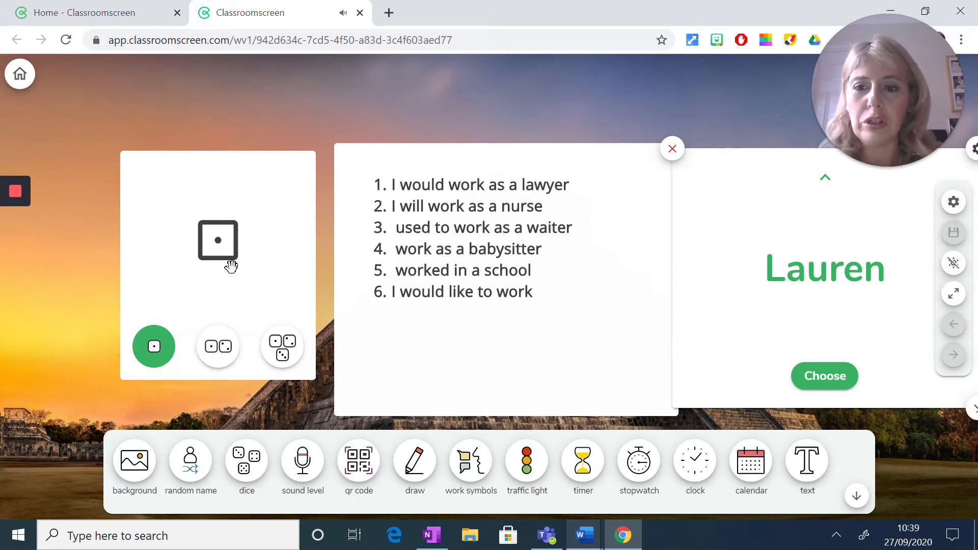
click(453, 158)
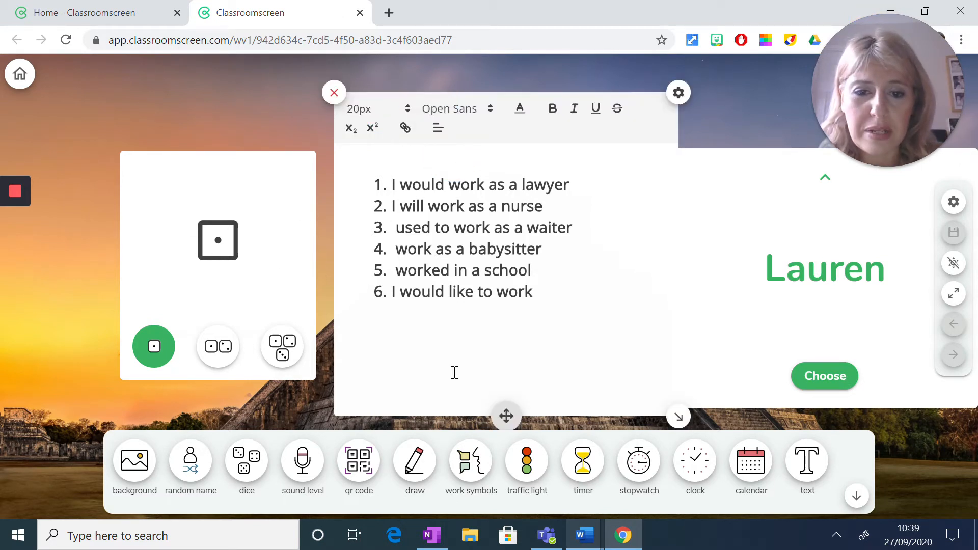
mouse_move(502, 415)
mouse_down()
mouse_move(483, 415)
mouse_move(490, 419)
mouse_up()
click(240, 114)
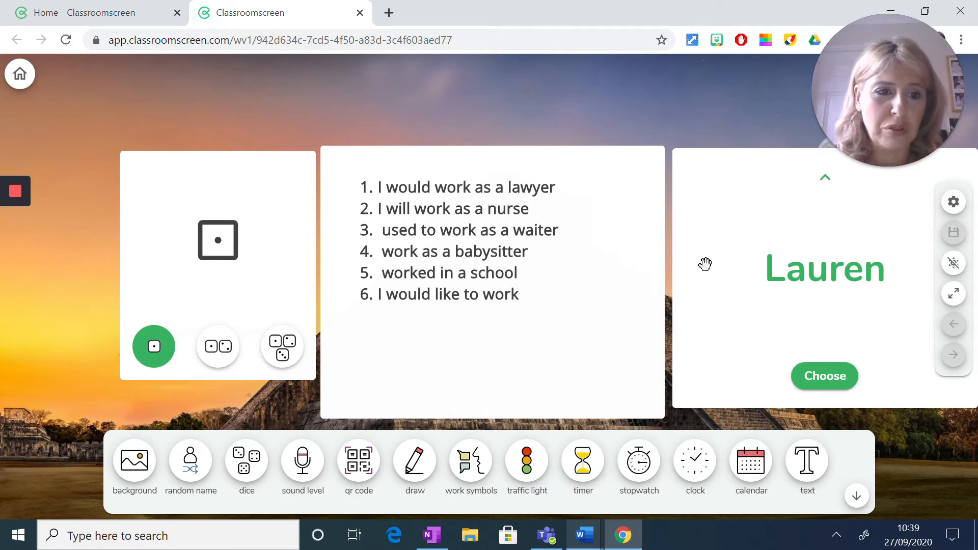
- Close the random name widget and bring up the text widget's formatting options
click(742, 157)
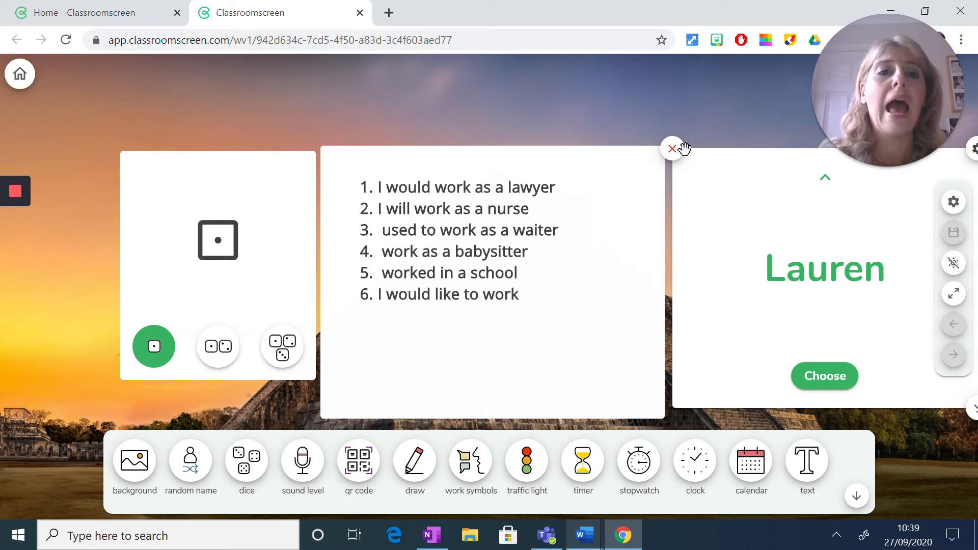
click(673, 153)
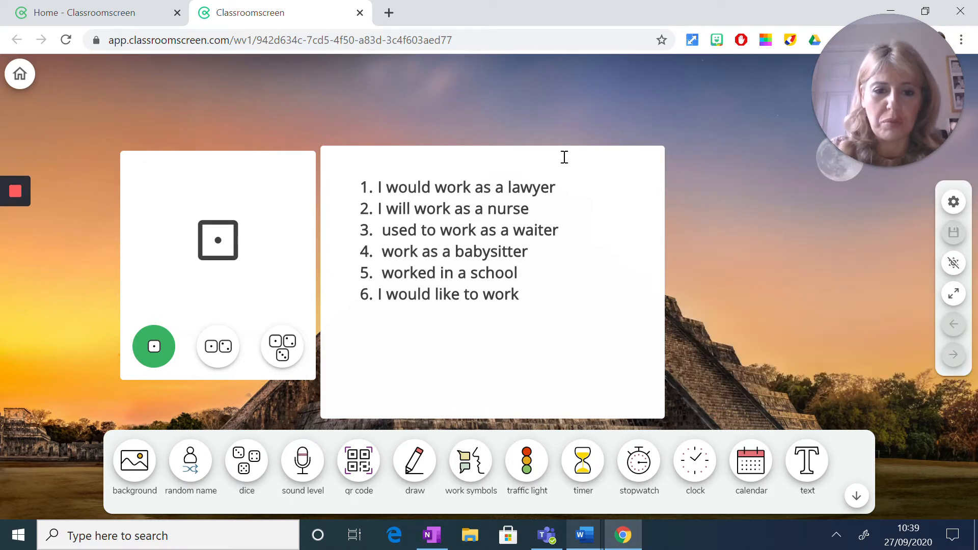
click(539, 157)
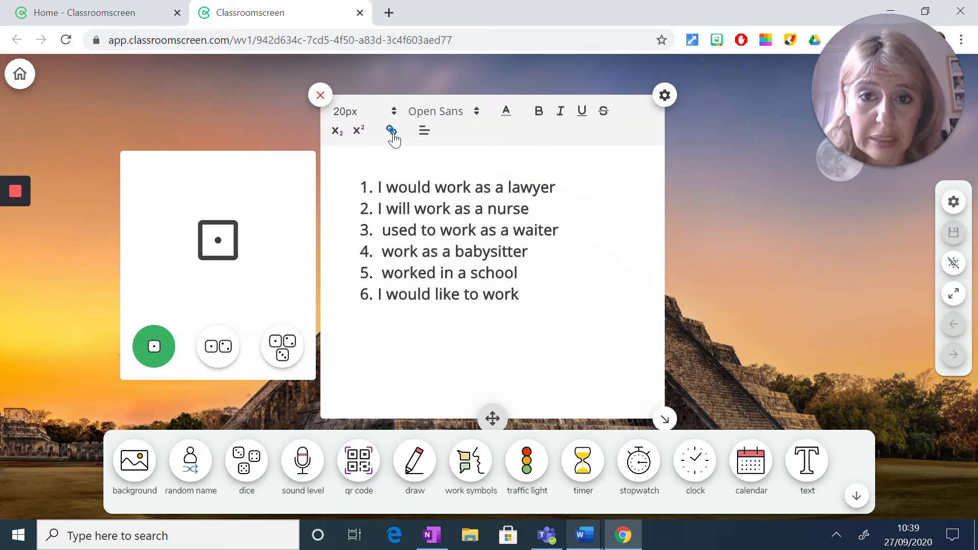
- Highlight the first list item in the text widget, and roll the single die followed by three dice
drag(566, 190, 382, 175)
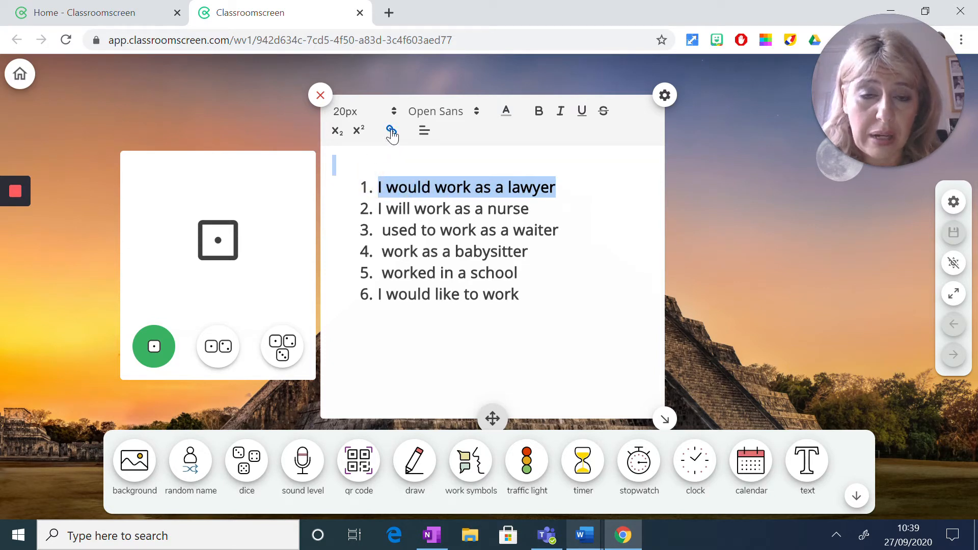
click(709, 296)
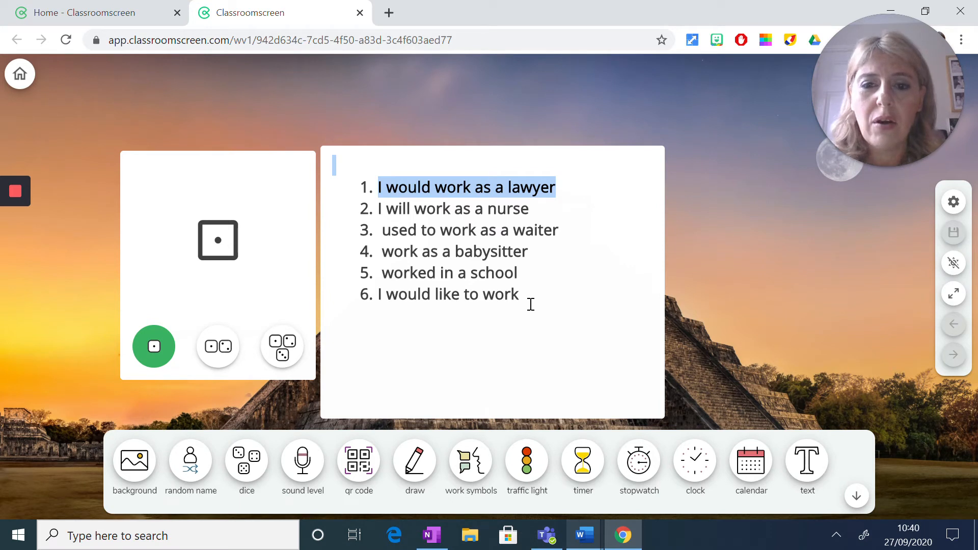
click(156, 361)
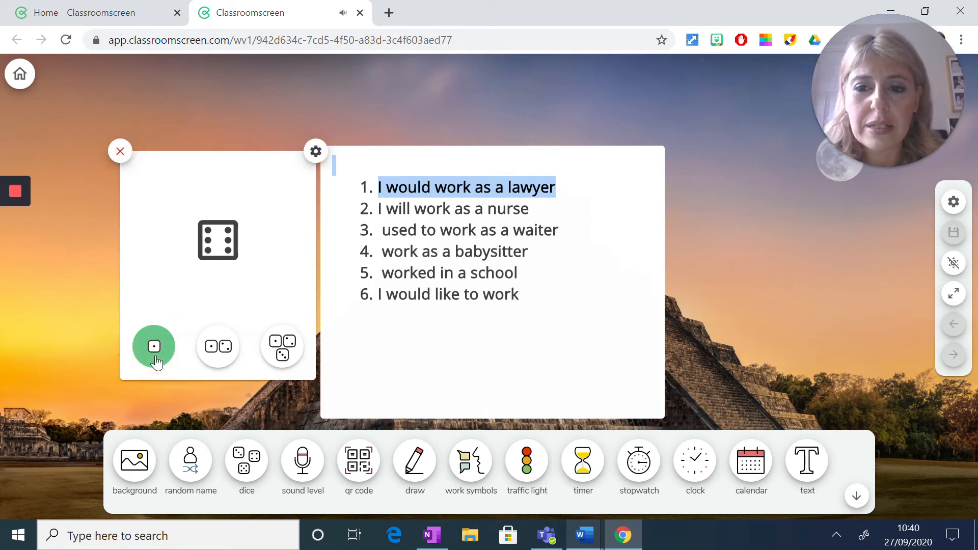
click(287, 357)
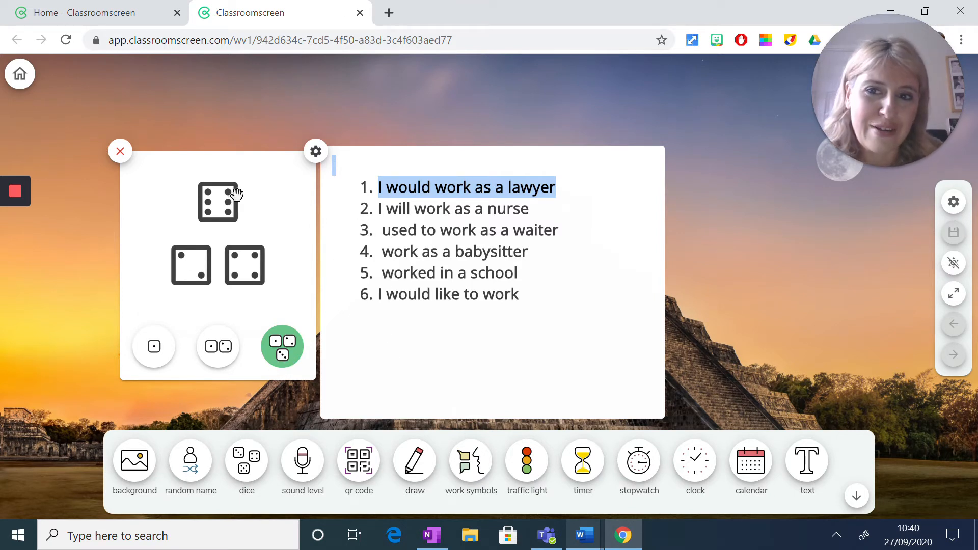
- Add a stopwatch widget, roll the single die again and place the cursor after "I would like to work"
click(639, 462)
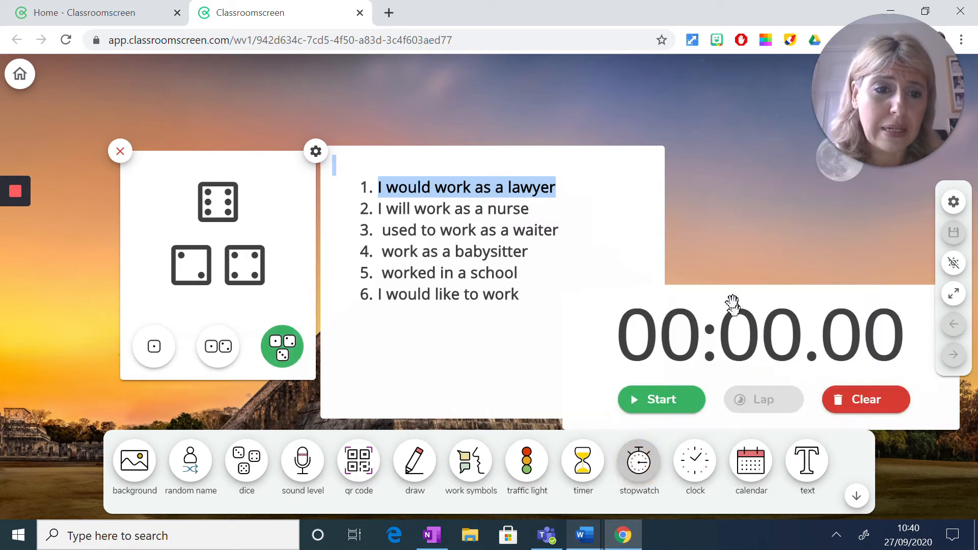
drag(727, 301, 748, 294)
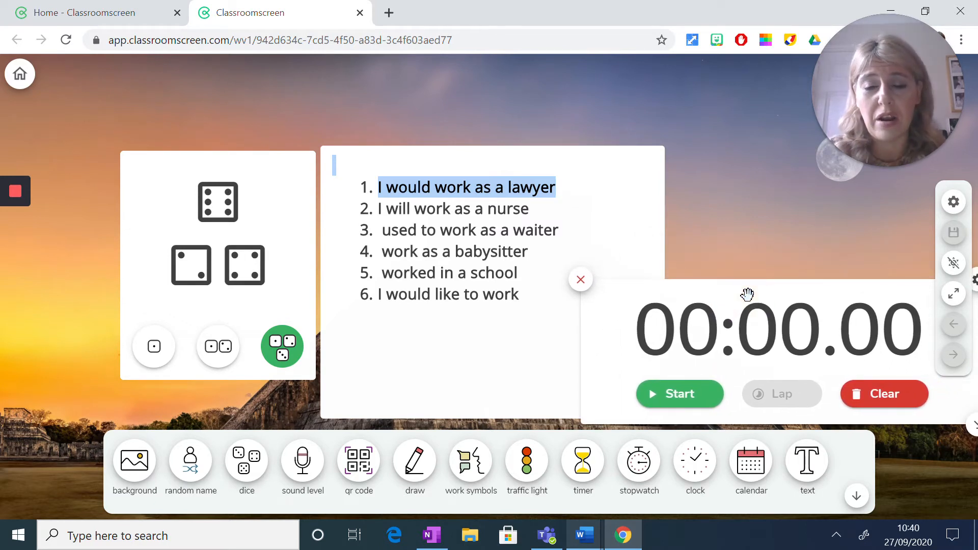
click(156, 346)
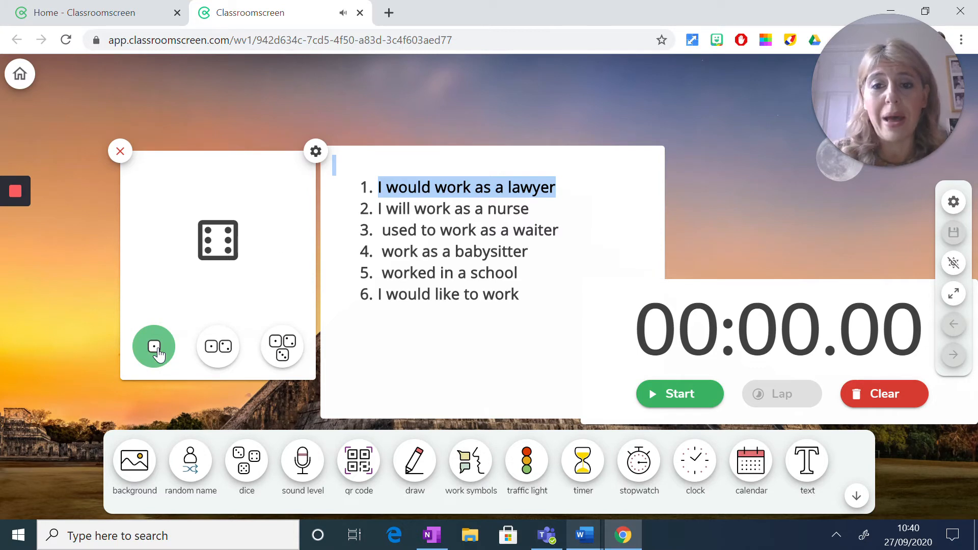
click(508, 294)
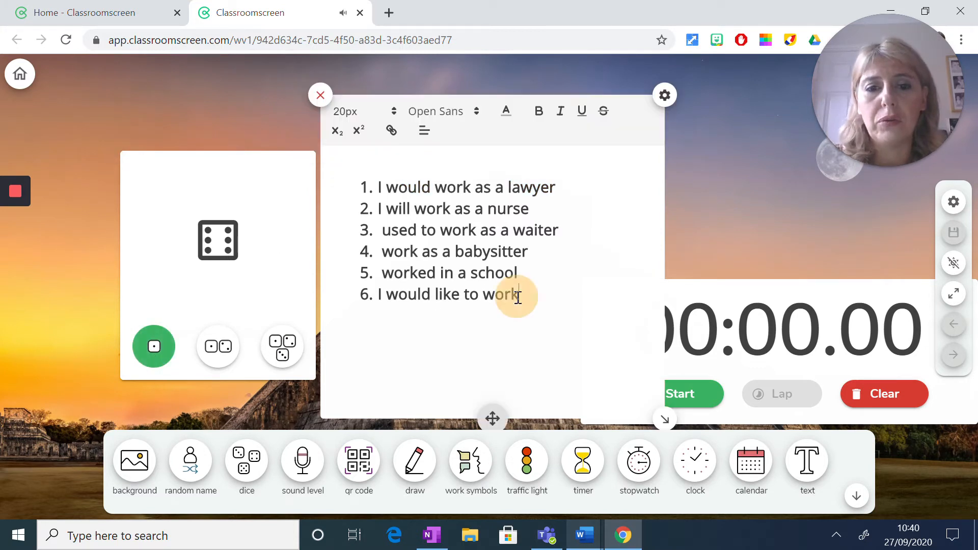
click(247, 121)
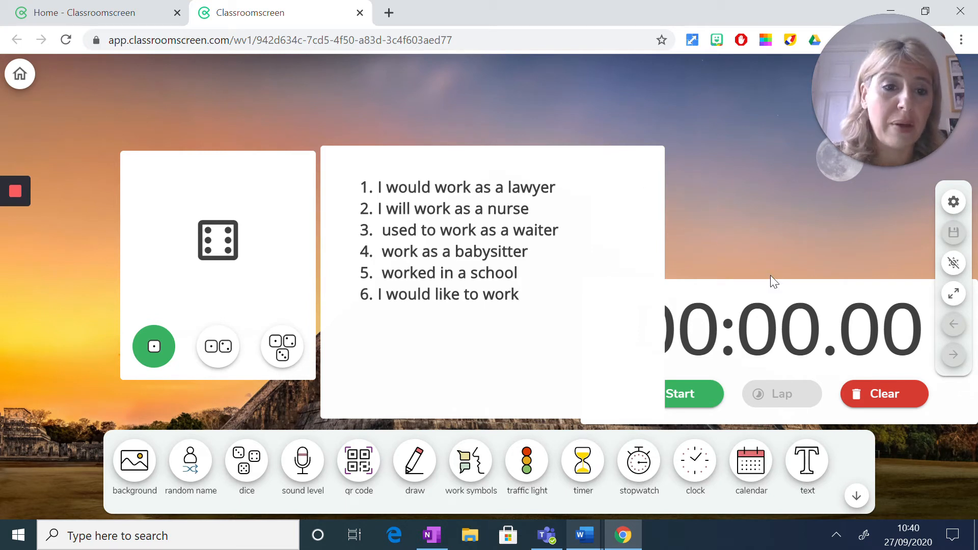
- Move the stopwatch clear of the side controls, run it for about 11 seconds and close the widget
click(778, 289)
drag(779, 303, 690, 319)
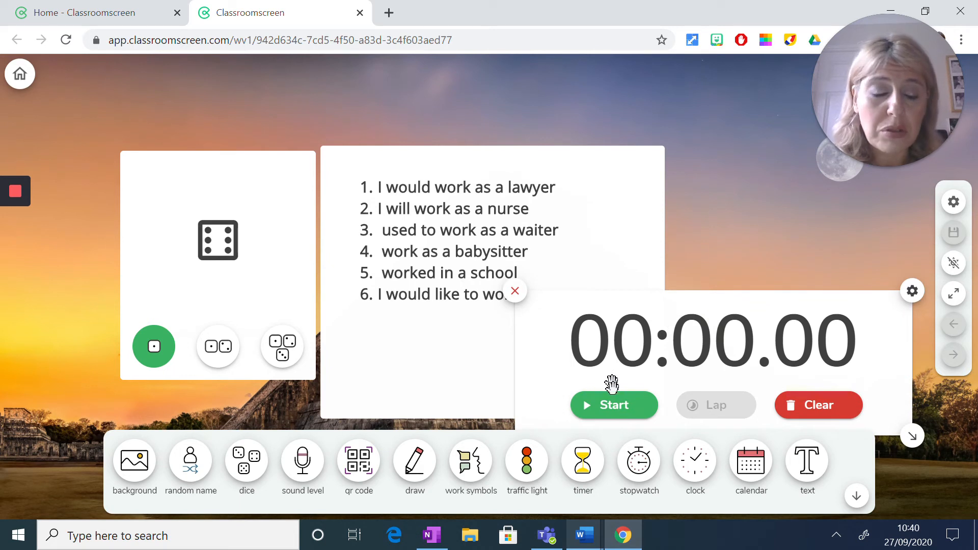
click(614, 408)
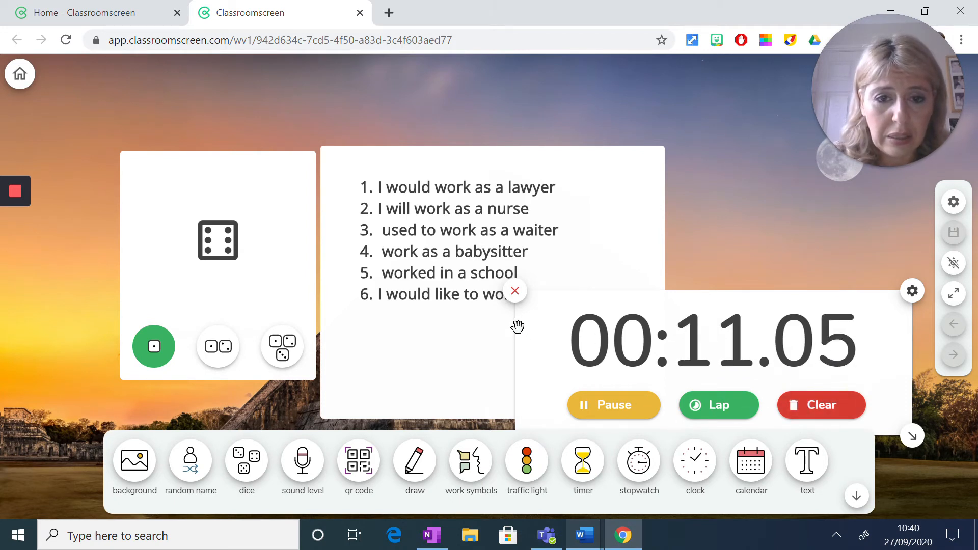
click(522, 299)
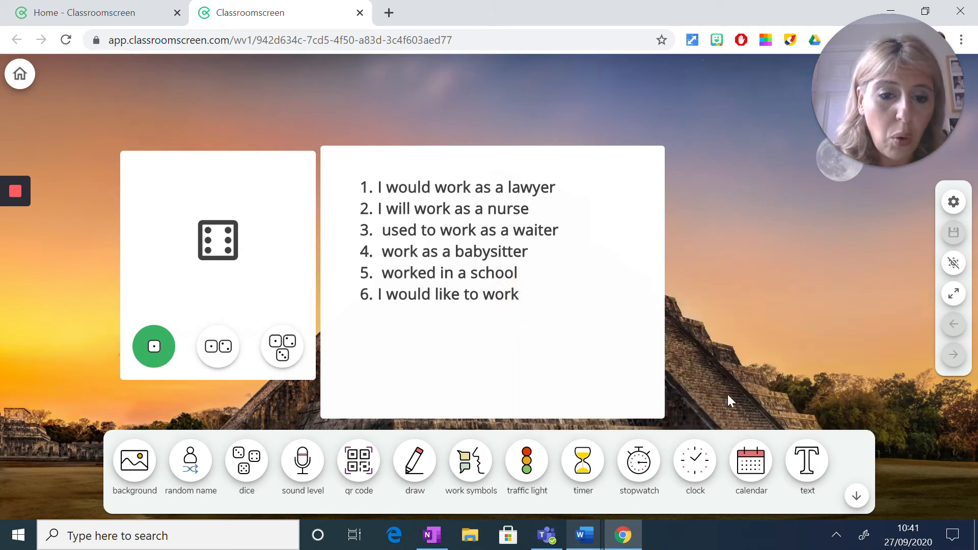
- Add a timer widget, reduce its time to 00:00 and close it
click(588, 469)
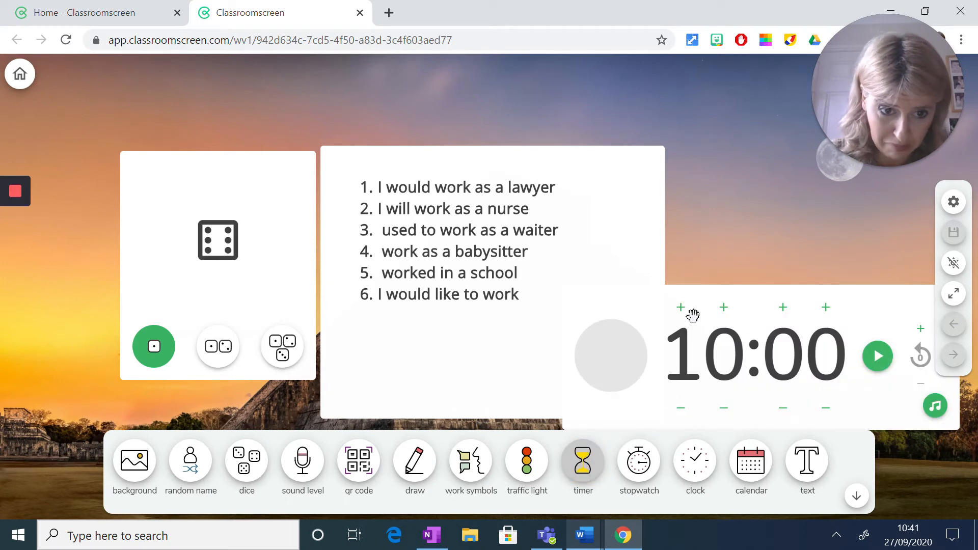
click(681, 407)
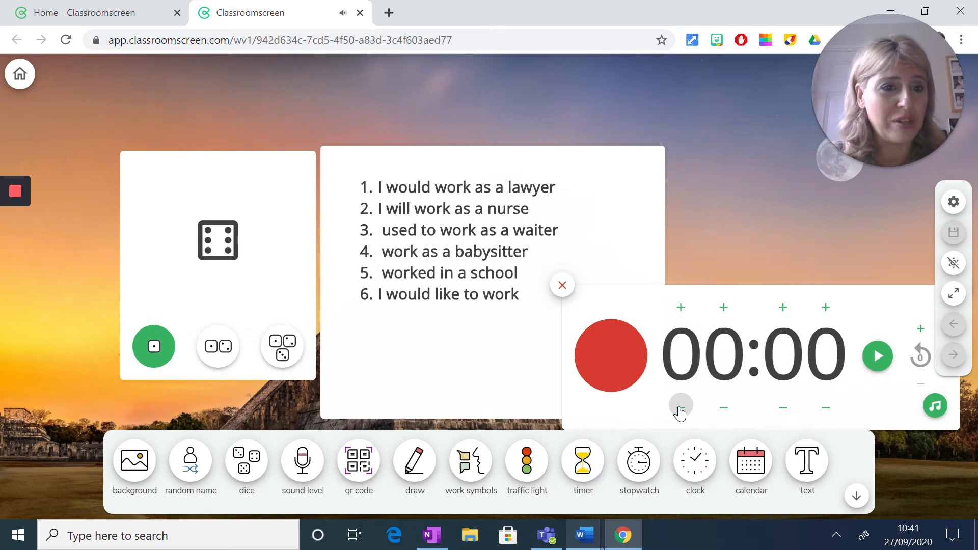
click(563, 287)
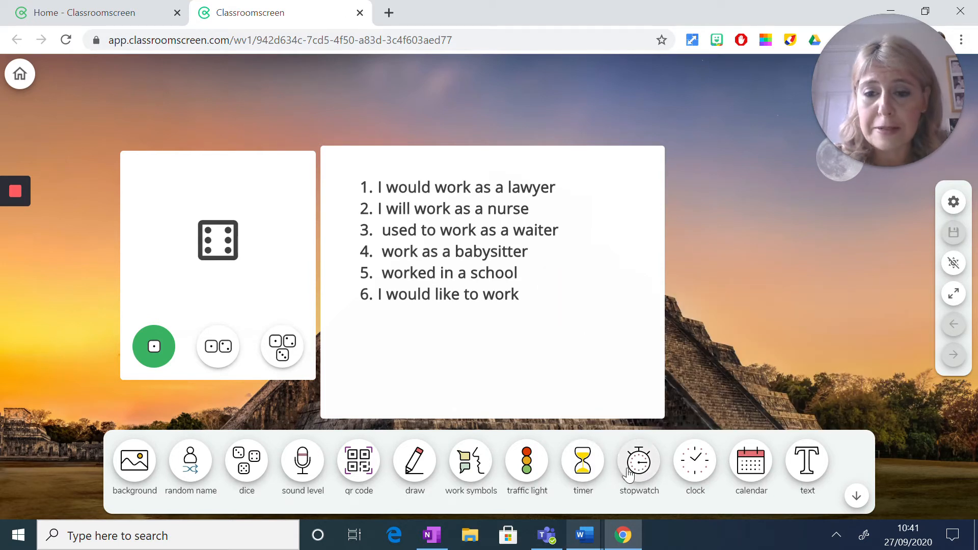
- Close the text widget holding the numbered sentences and add a drawing widget
click(545, 232)
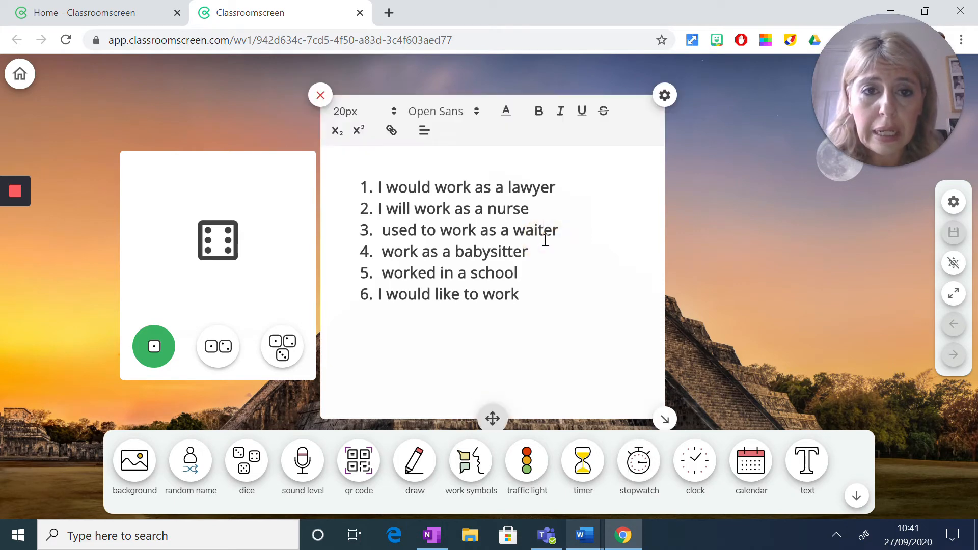
click(320, 96)
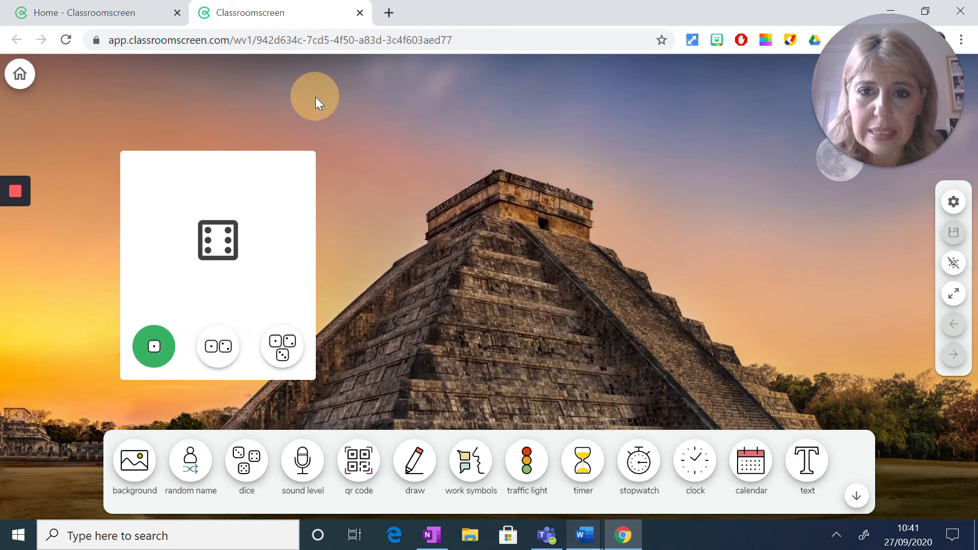
click(415, 467)
click(709, 85)
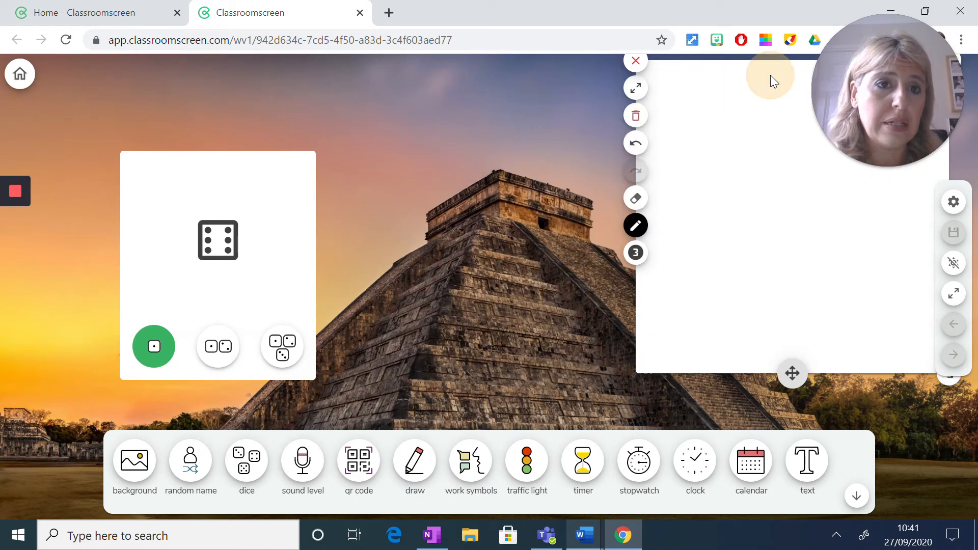
- Draw a short black stroke near the upper edge of the drawing widget and move the widget closer to the dice
drag(764, 70, 695, 94)
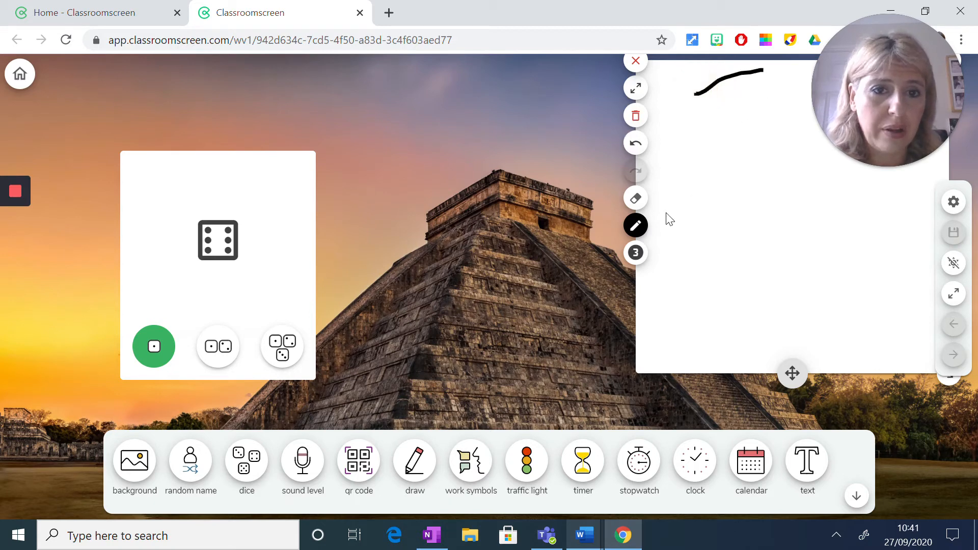
mouse_move(793, 373)
mouse_down()
mouse_move(733, 366)
mouse_move(595, 383)
mouse_up()
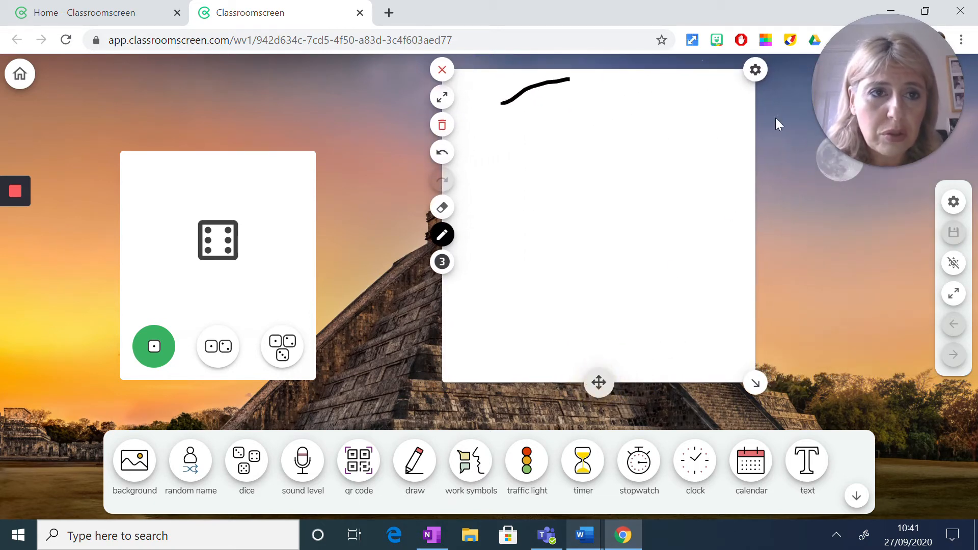
- Apply the square grid background pattern to the drawing widget and enlarge the widget, mainly in width
click(757, 71)
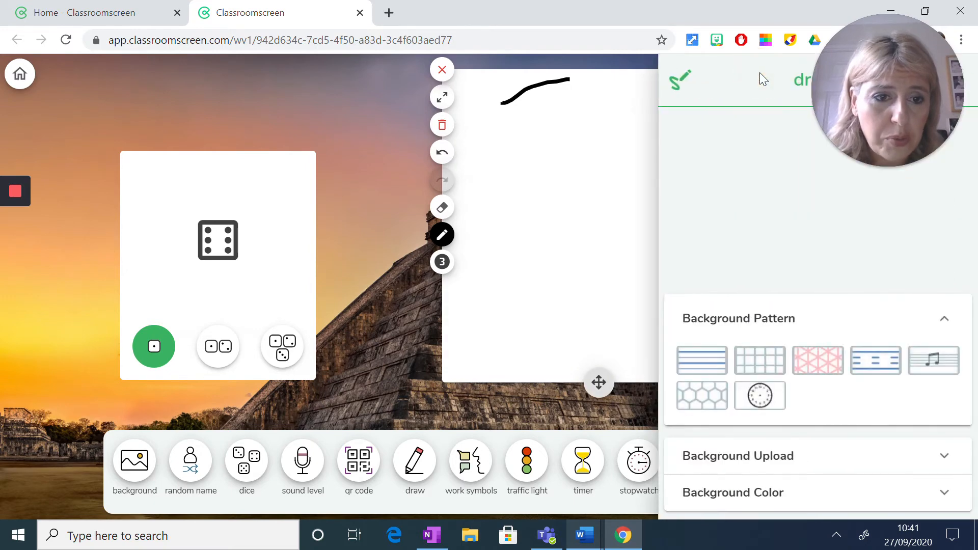
click(760, 363)
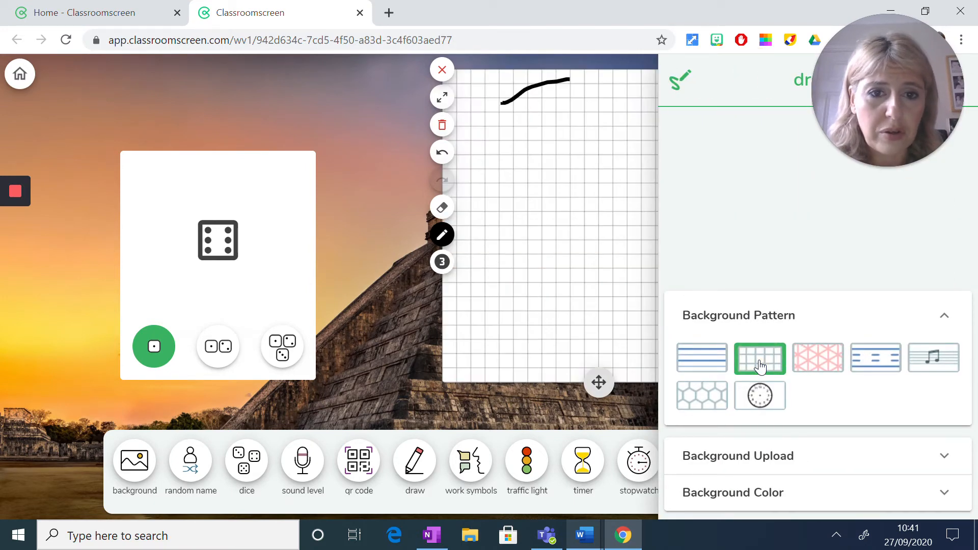
click(341, 192)
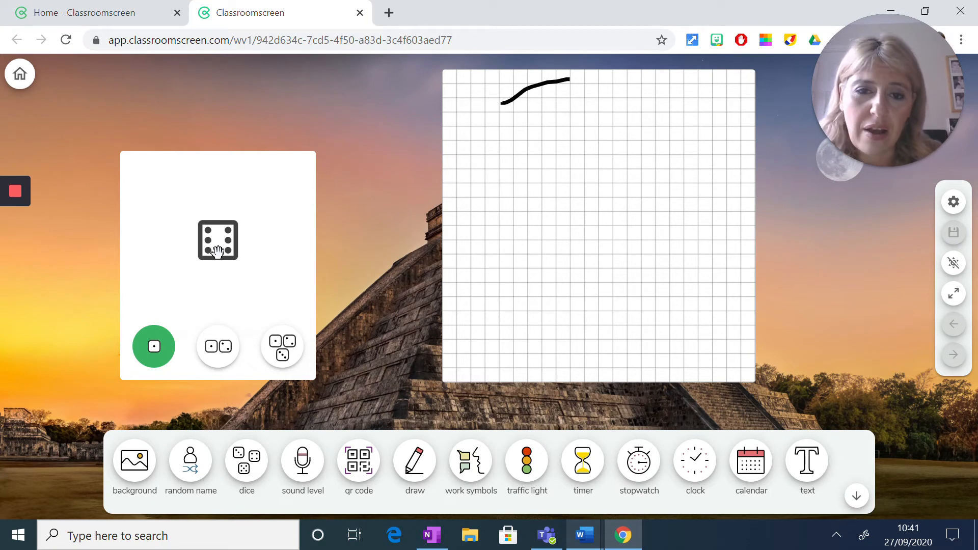
click(665, 248)
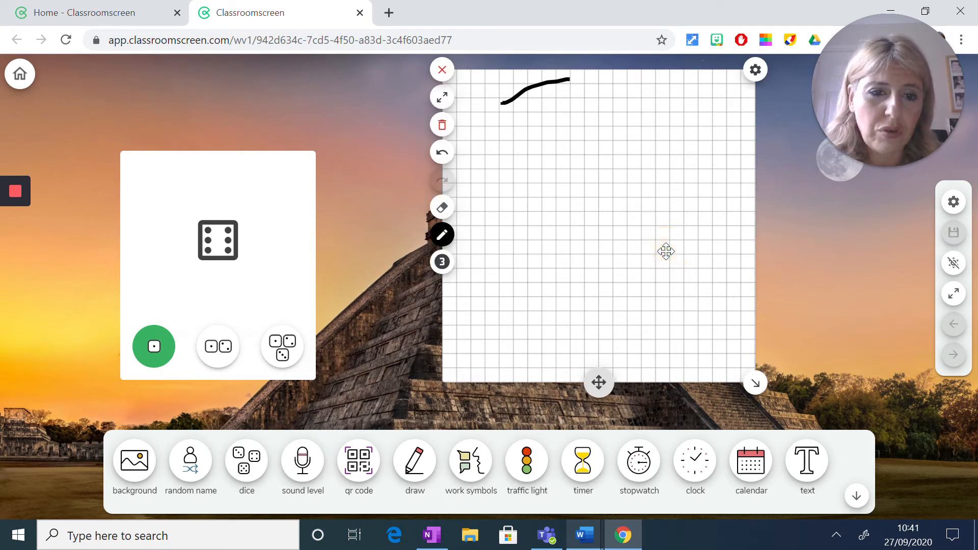
drag(756, 384, 849, 391)
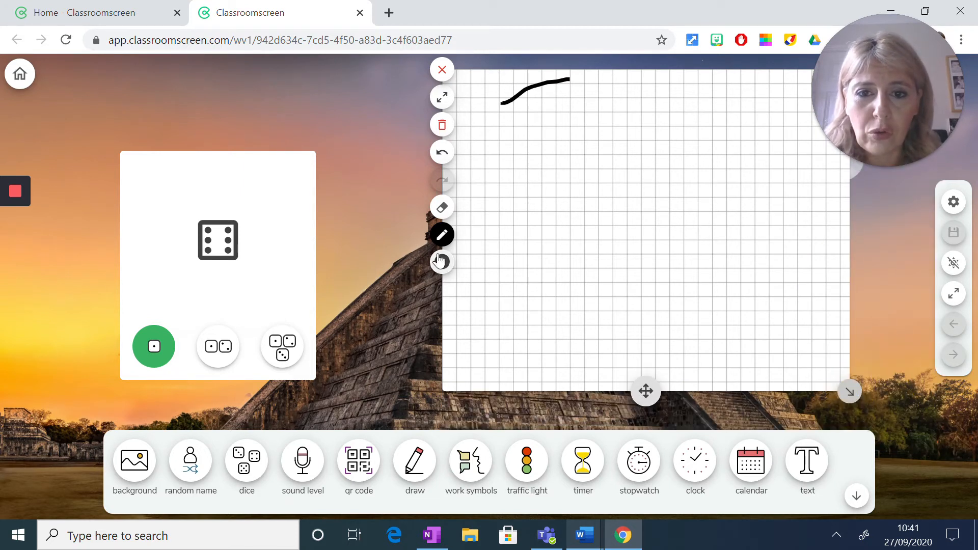
- Show the available pen colours and clear the stroke from the drawing widget
click(442, 237)
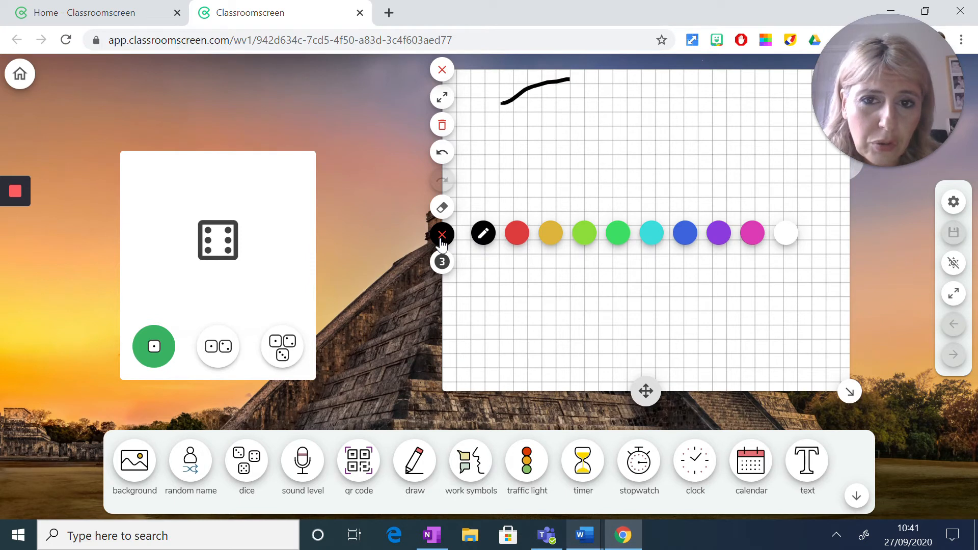
click(442, 125)
click(443, 127)
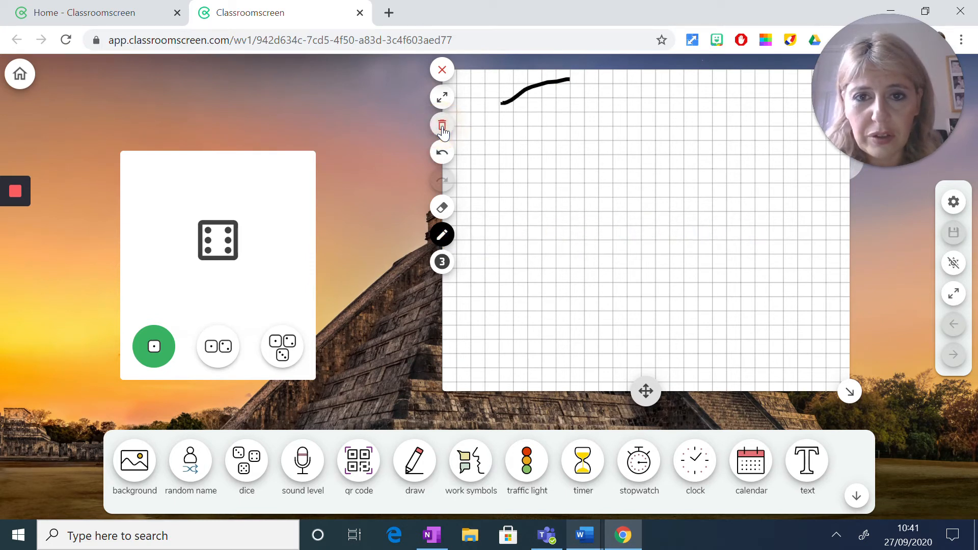
click(443, 128)
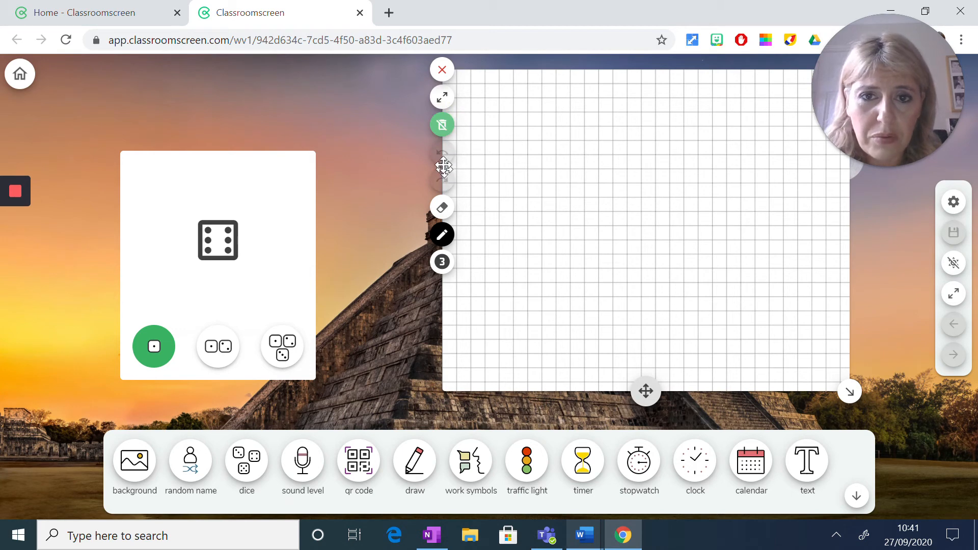
- Expand the drawing canvas over the whole background, switch full screen on and off, and close the drawing widget
click(442, 97)
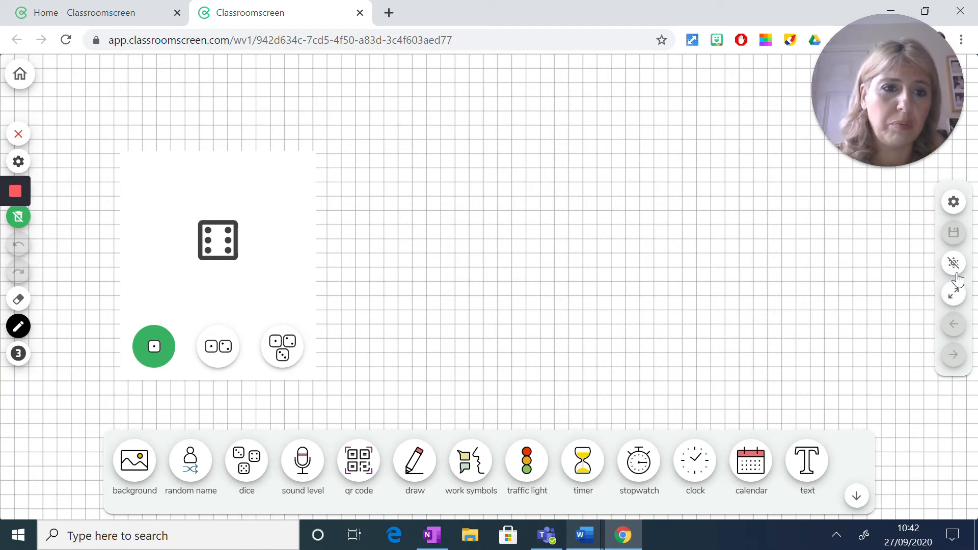
click(953, 294)
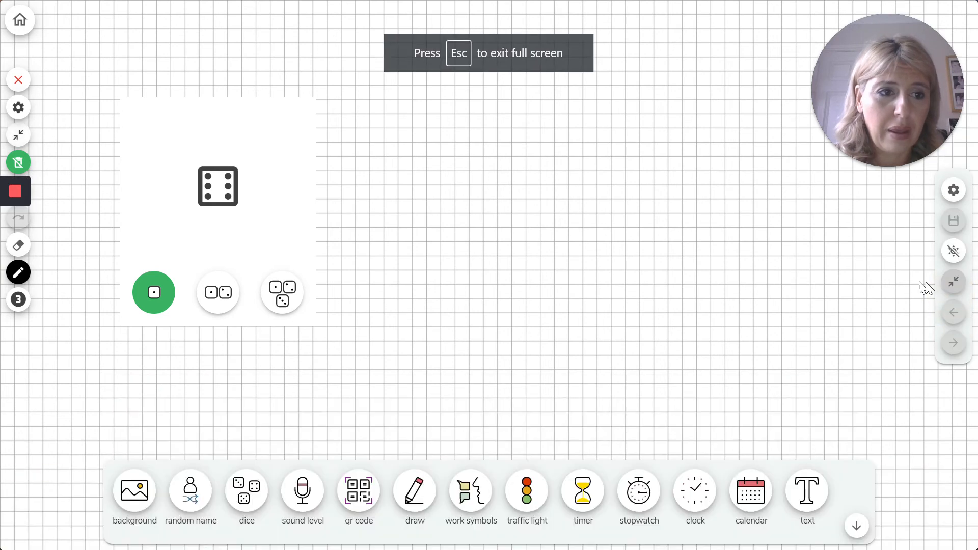
click(951, 293)
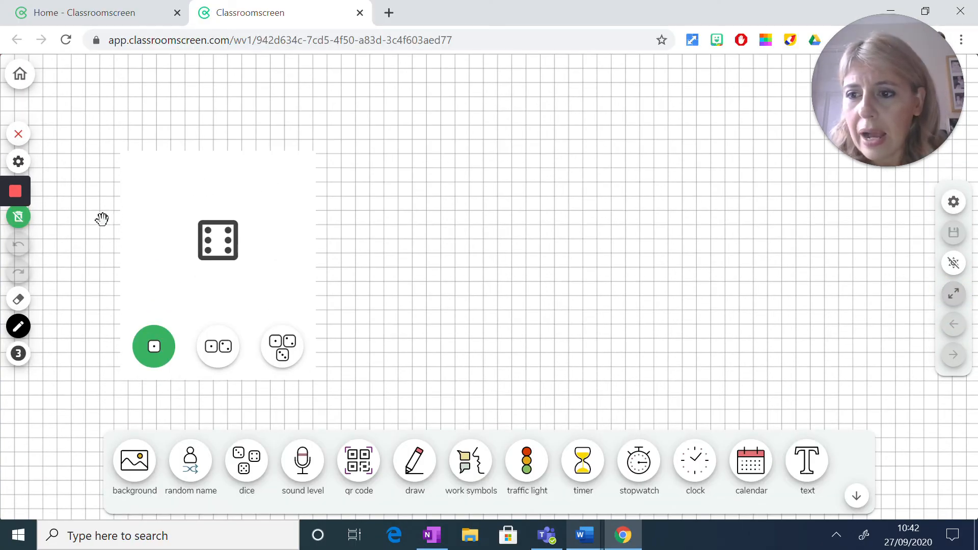
click(21, 133)
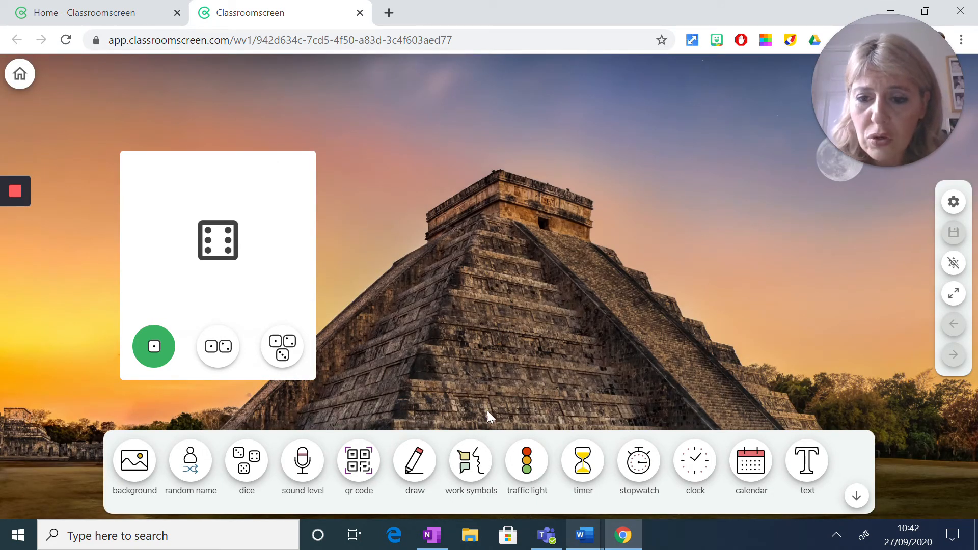
click(349, 478)
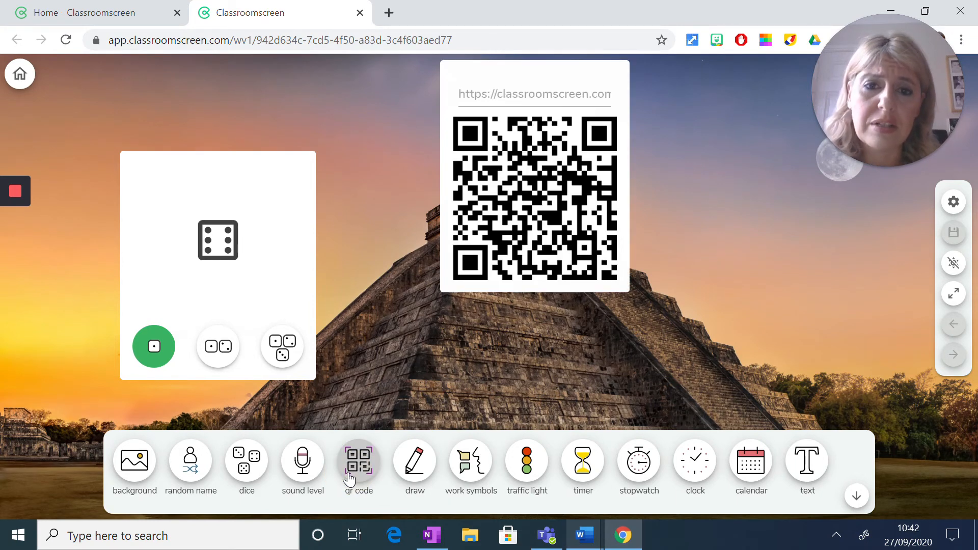
click(467, 96)
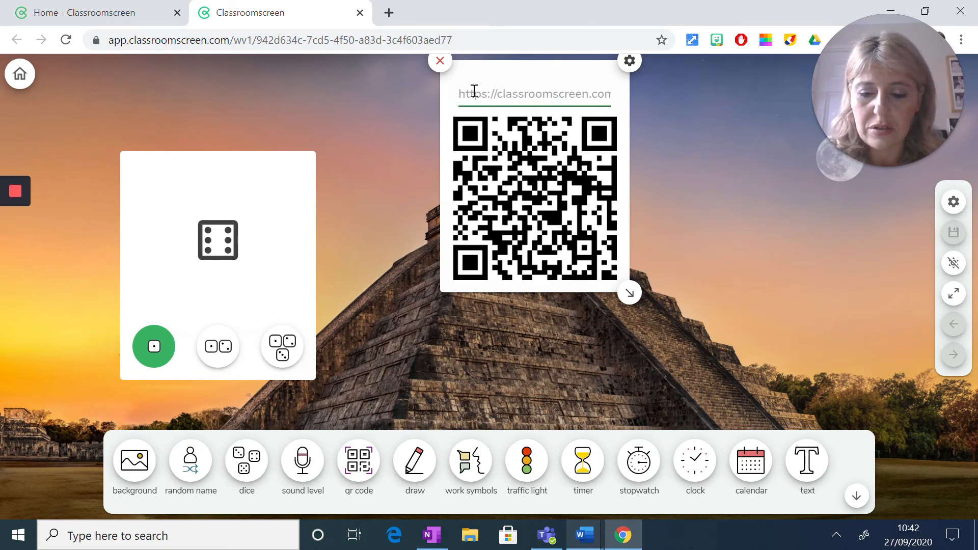
text(www.)
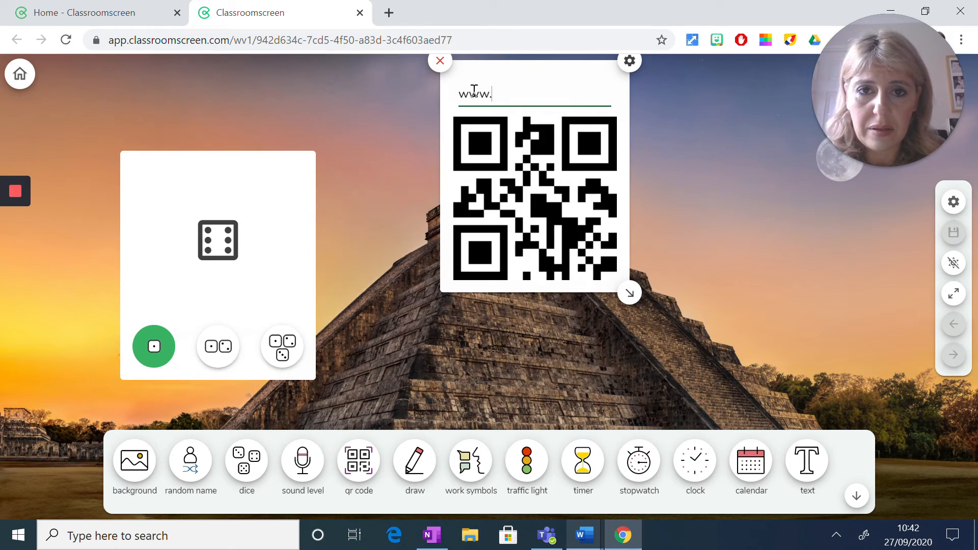
text(bbc.com)
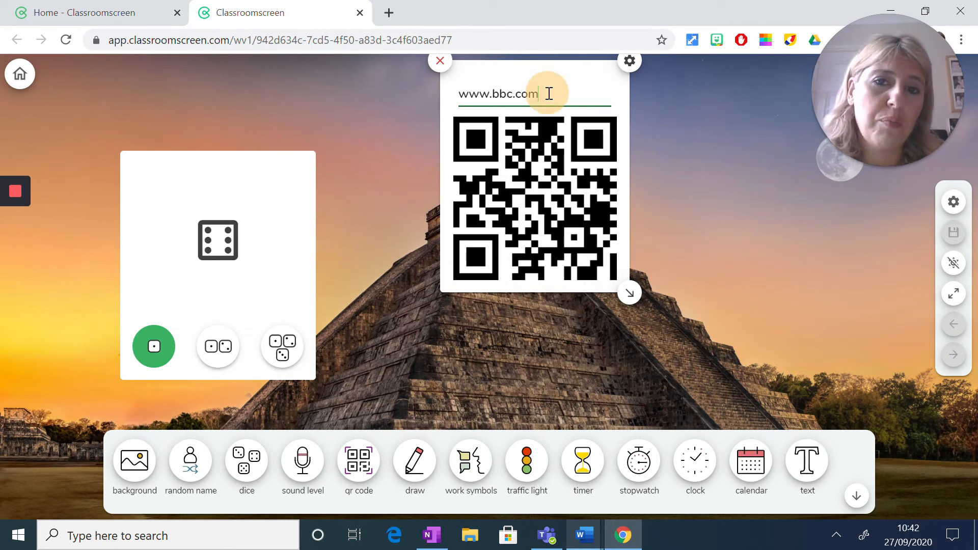
drag(544, 93, 469, 94)
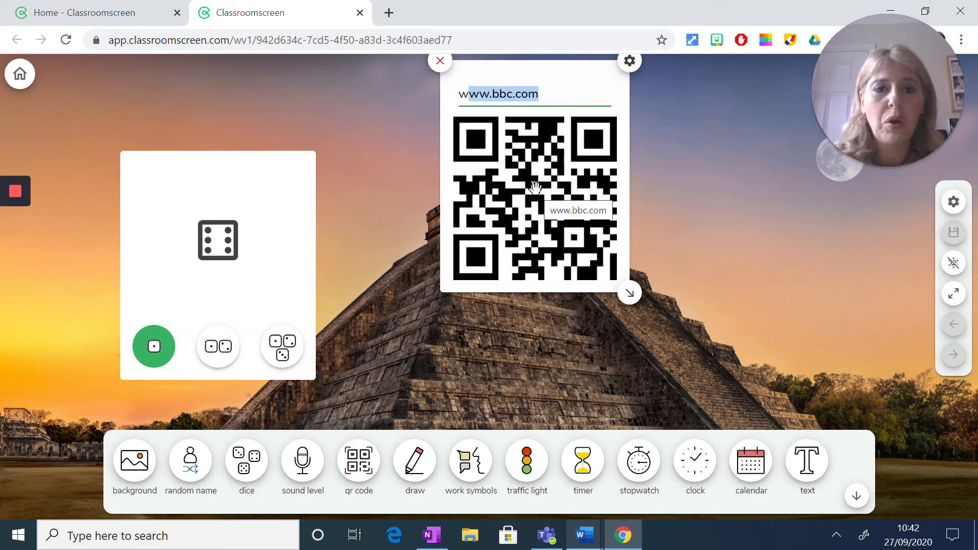
click(547, 74)
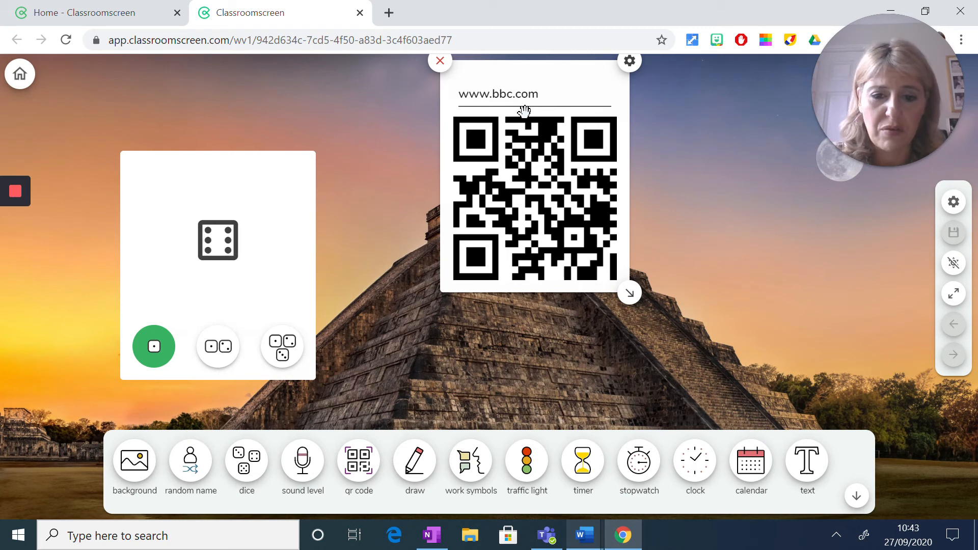
- Add a traffic light widget, light red, amber and then green, and place it on the far side of the QR code from the dice
click(540, 462)
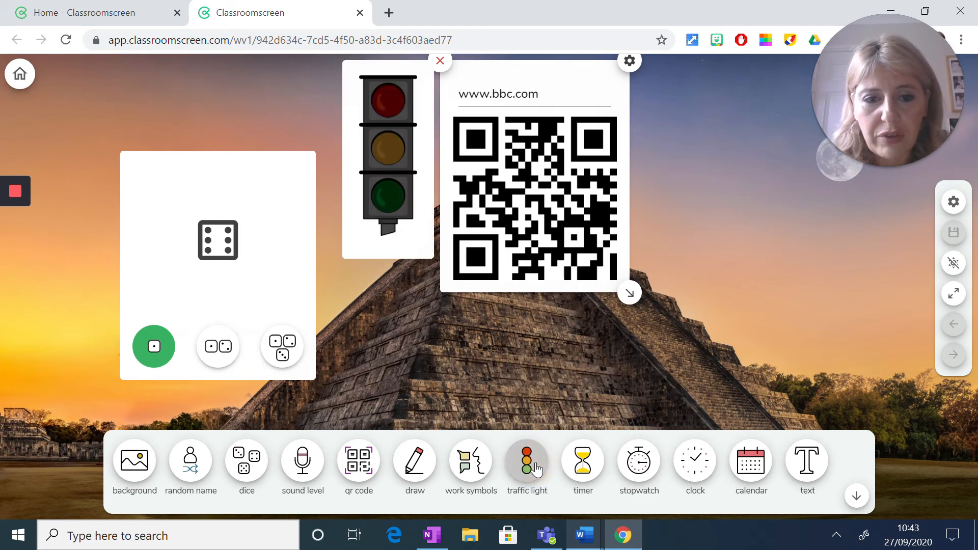
click(388, 102)
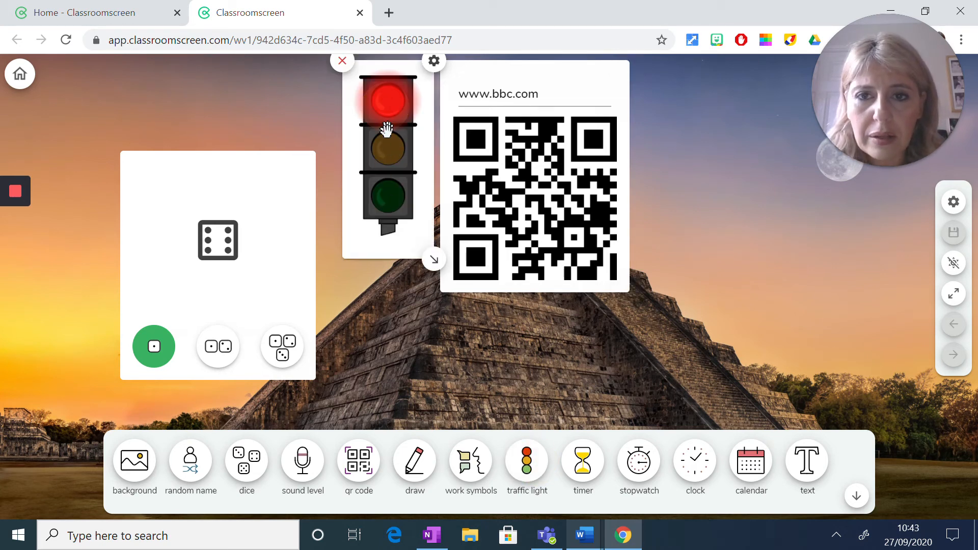
click(388, 149)
click(390, 206)
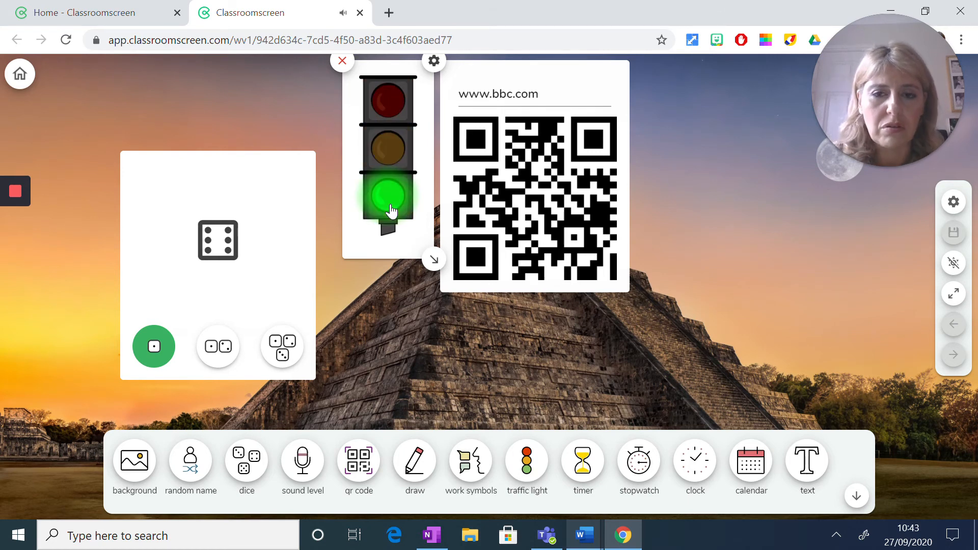
drag(382, 77, 711, 145)
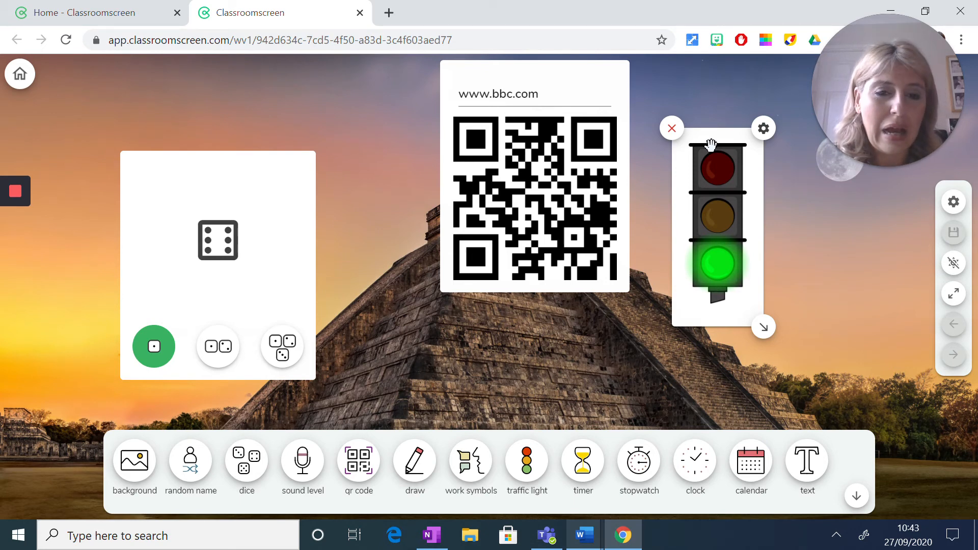
drag(575, 85, 531, 82)
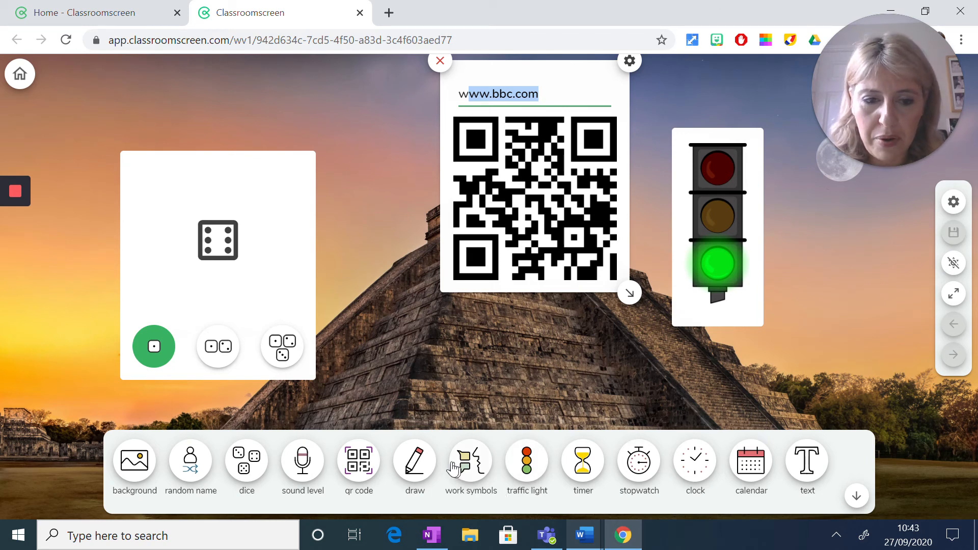
- Add an empty text widget, place it between the dice and the traffic light, and hide the widget toolbar
click(808, 461)
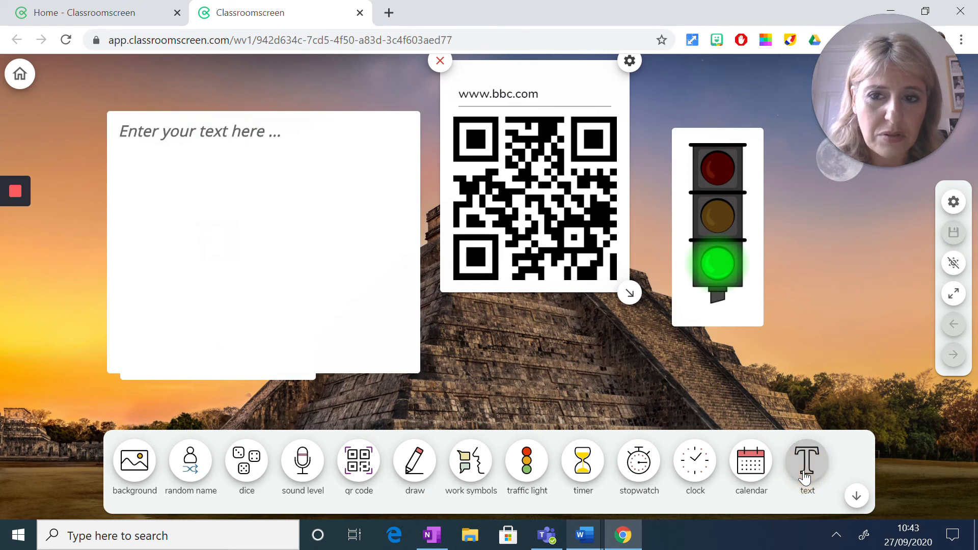
drag(222, 116, 446, 161)
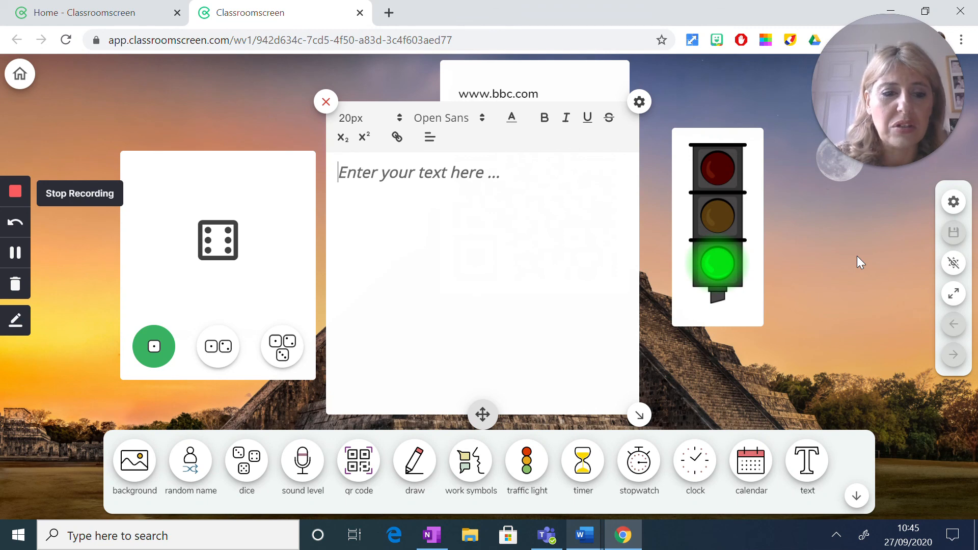
click(857, 496)
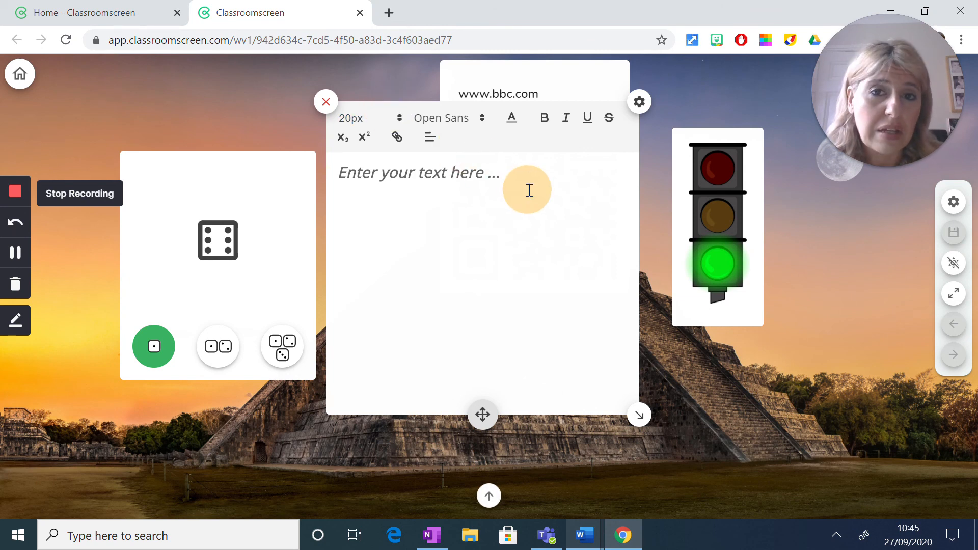
- Show the open Word documents to switch to one of them
click(585, 536)
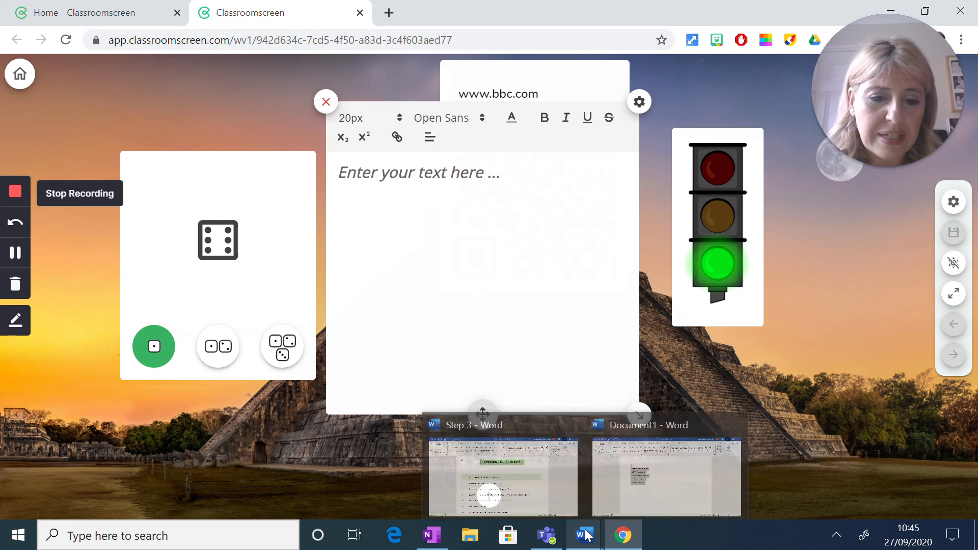